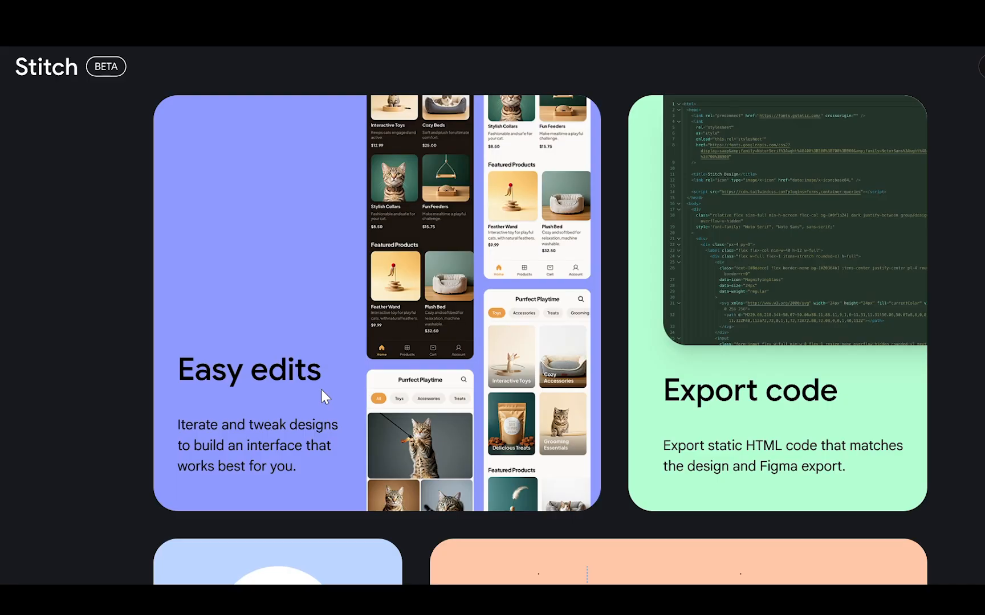
Scroll down the Stitch landing page to reach the new-design start page.
scroll(321, 389, down, 7)
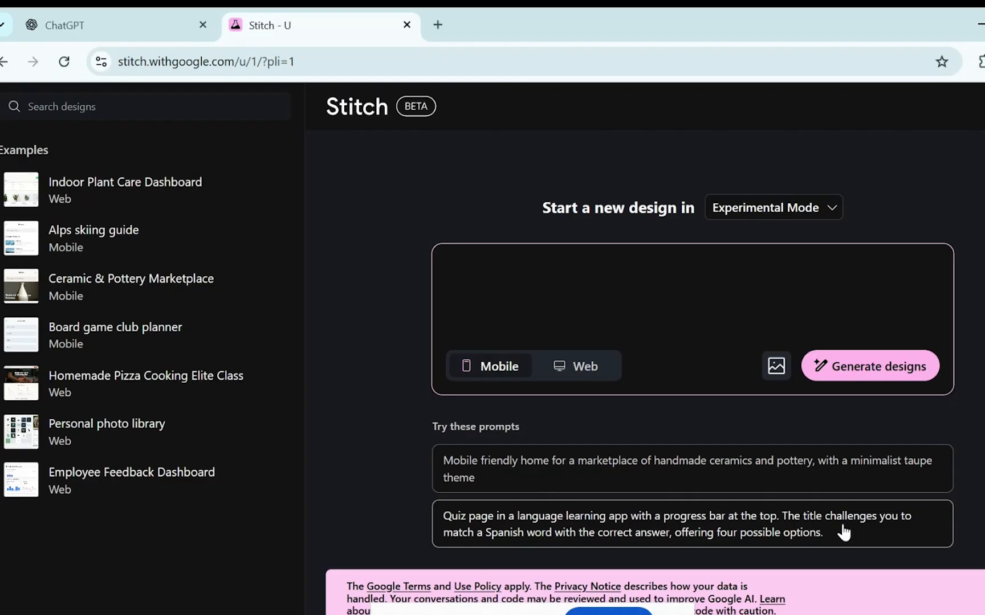
Use the Spanish quiz suggestion to generate a mobile Spanish Word Match Quiz screen.
click(804, 522)
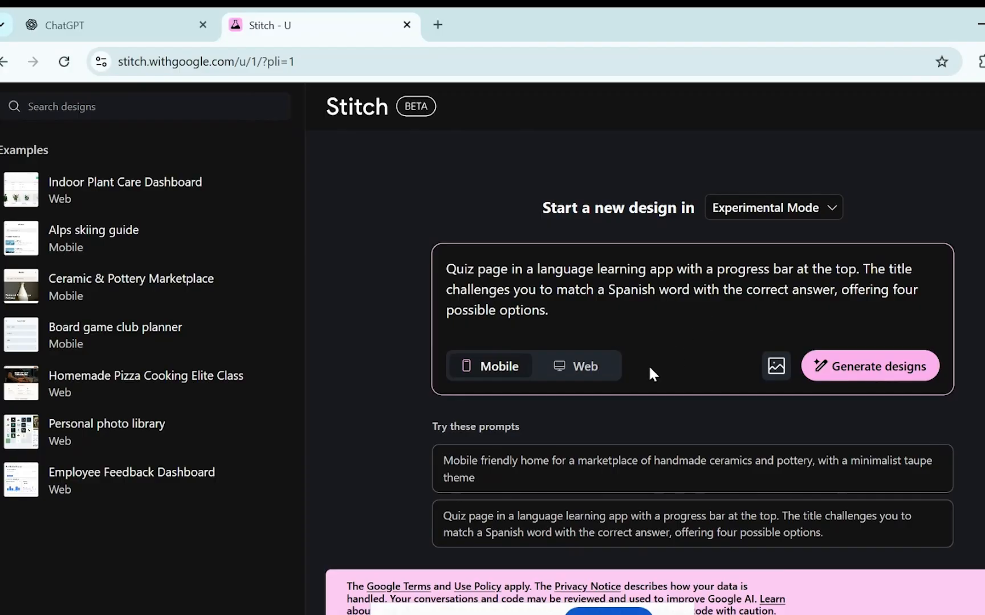
click(854, 369)
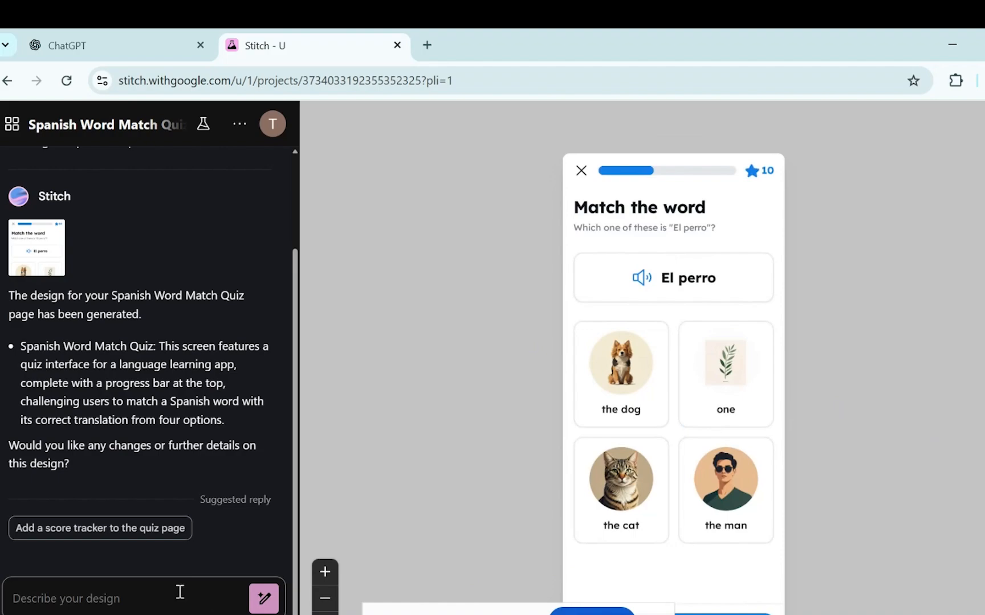
Add a score tracker to the quiz page and compare both quiz versions on the canvas.
click(158, 528)
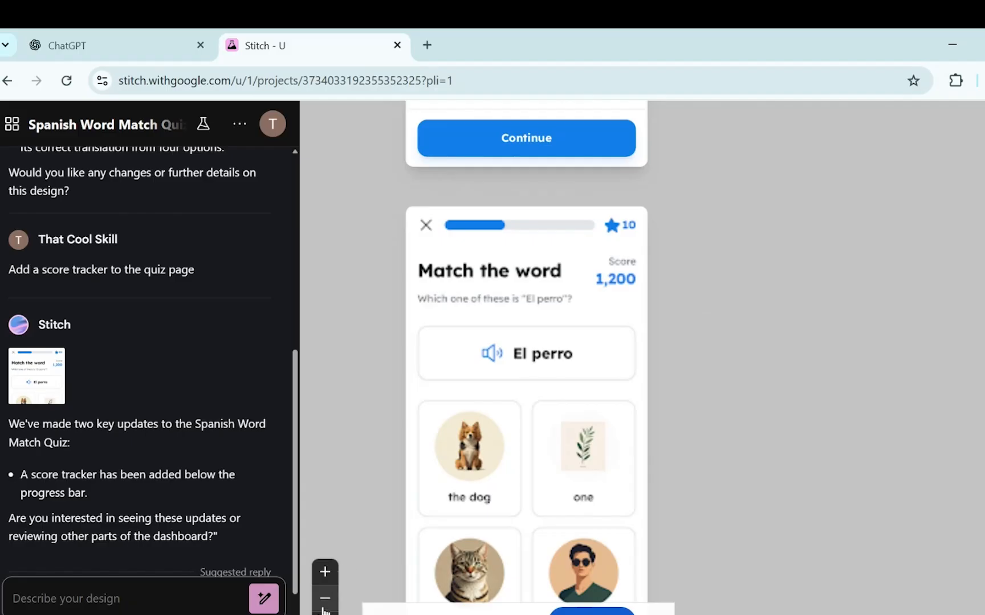
click(324, 599)
drag(895, 287, 879, 503)
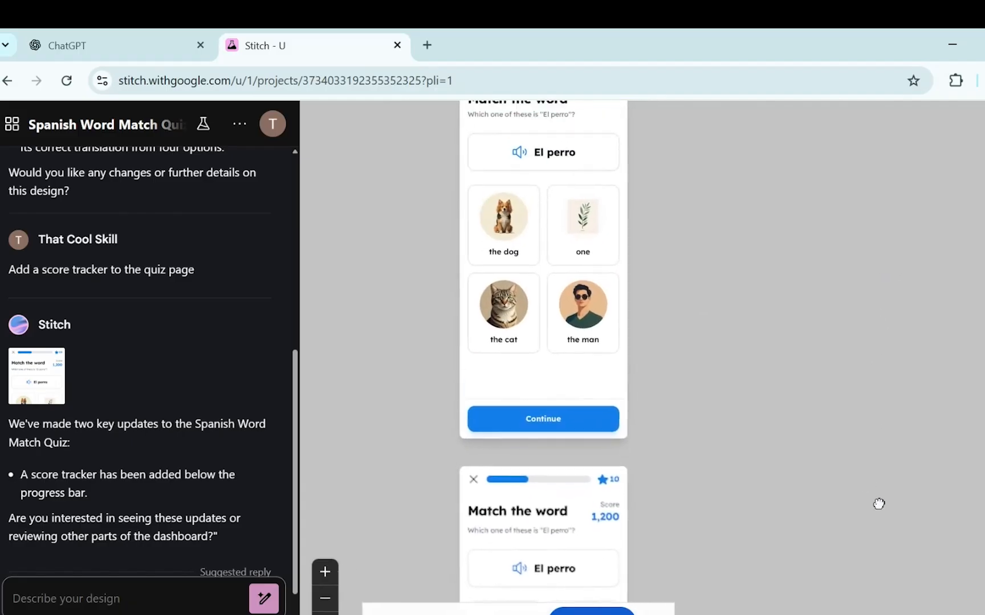
drag(762, 321, 768, 249)
drag(793, 403, 813, 262)
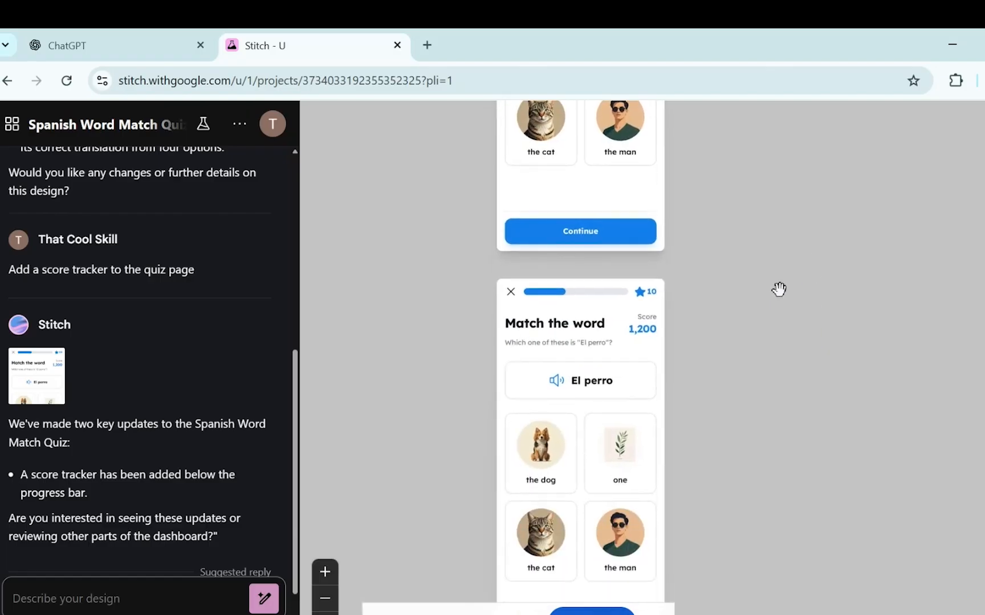
mouse_move(626, 336)
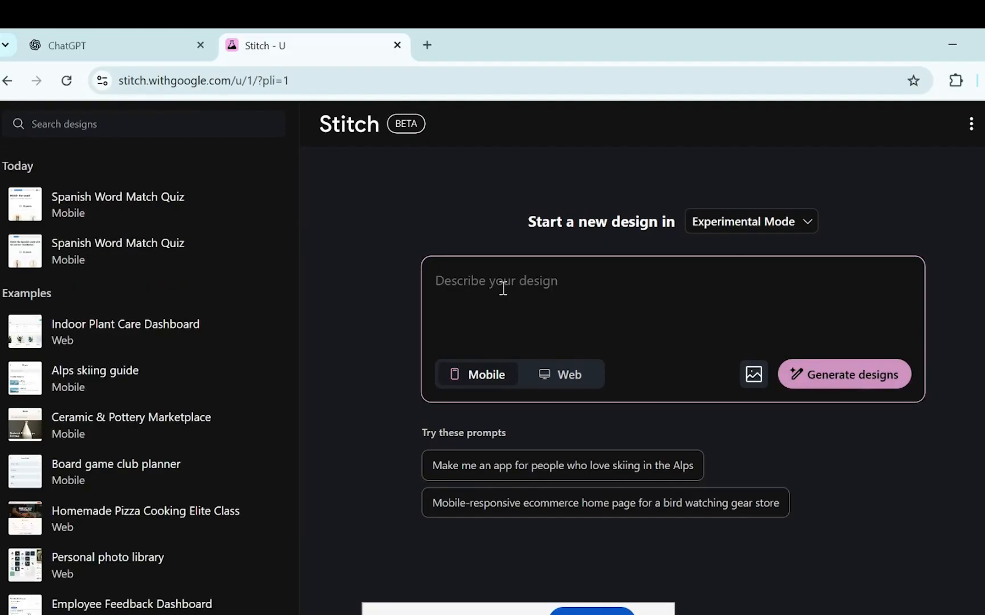
Generate designs from the prompt 'Create a food delivery app elements in detail'.
text(P)
key(BackSpace)
text(Cr)
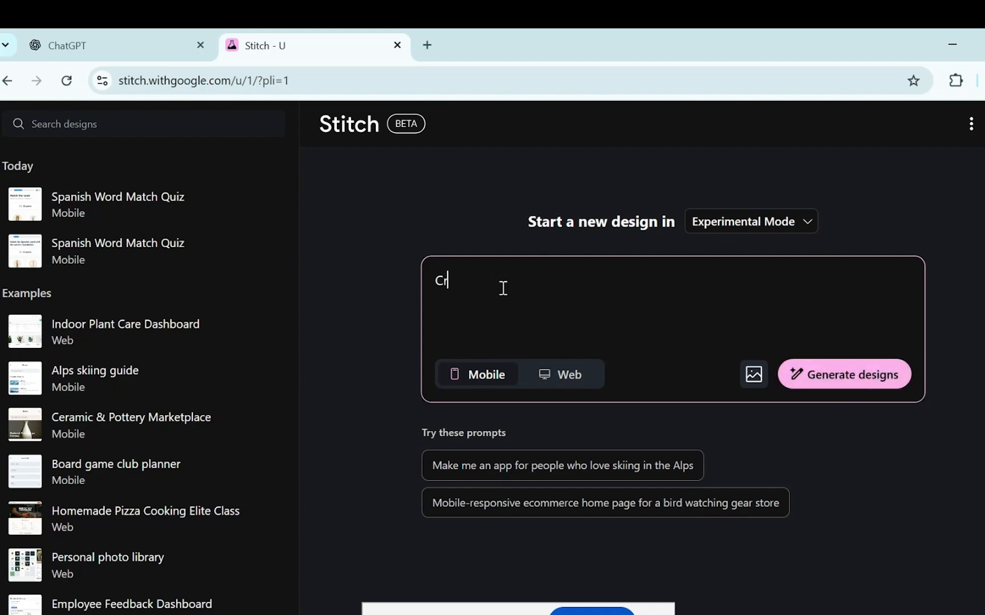
text(eate a food delivery)
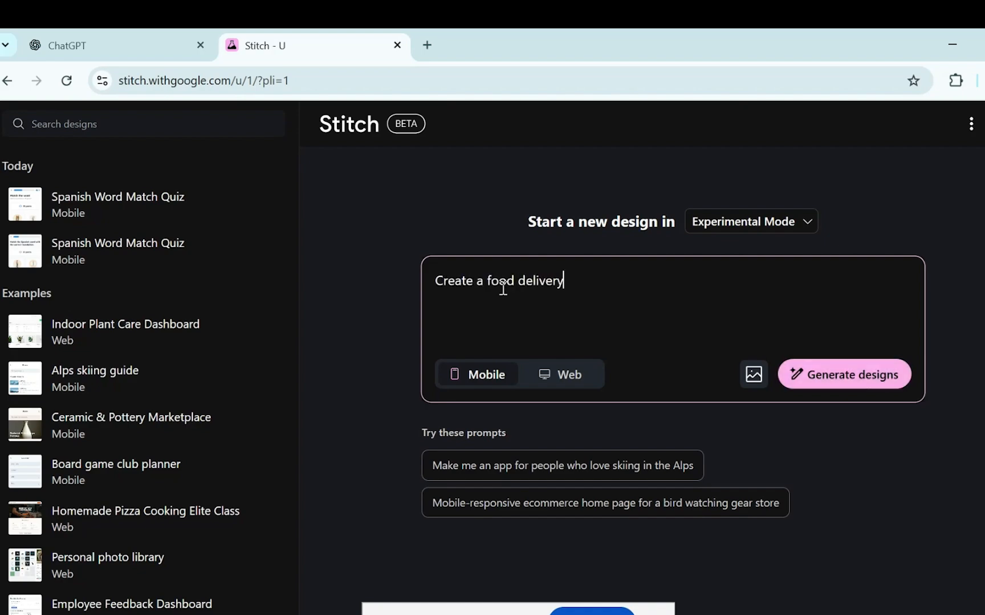
text( app elements in det)
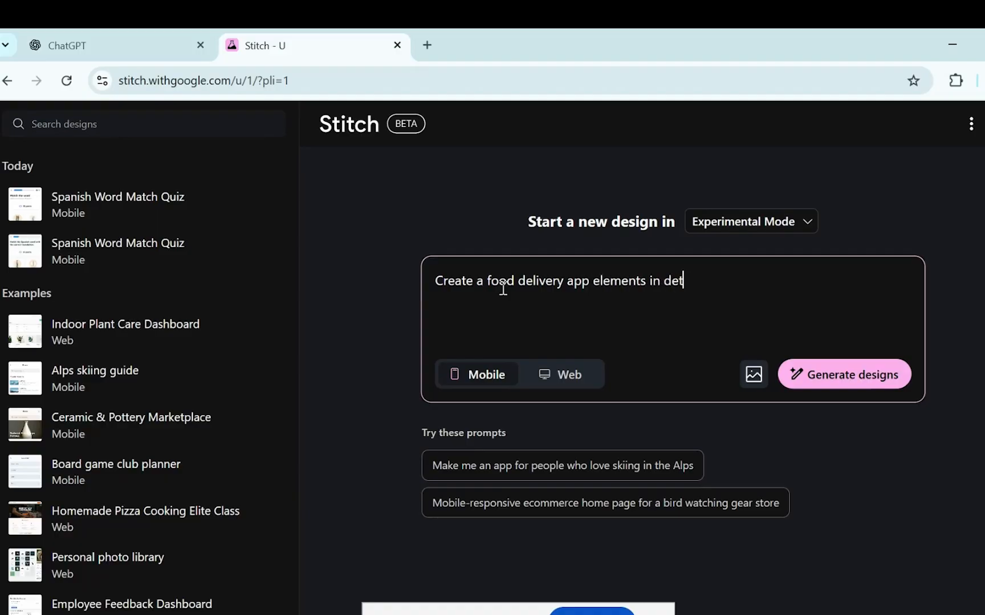
text(ail)
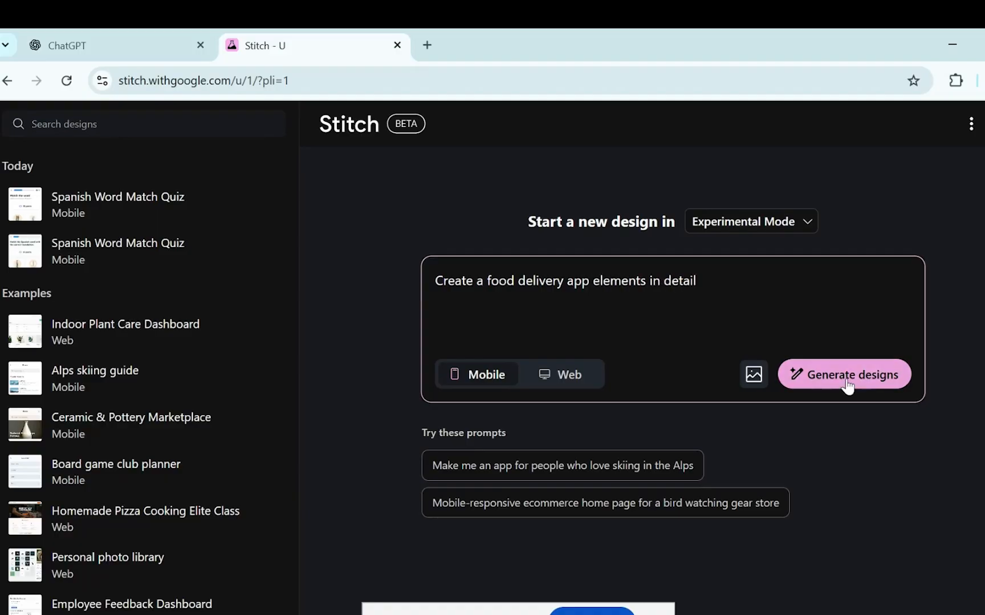
click(848, 387)
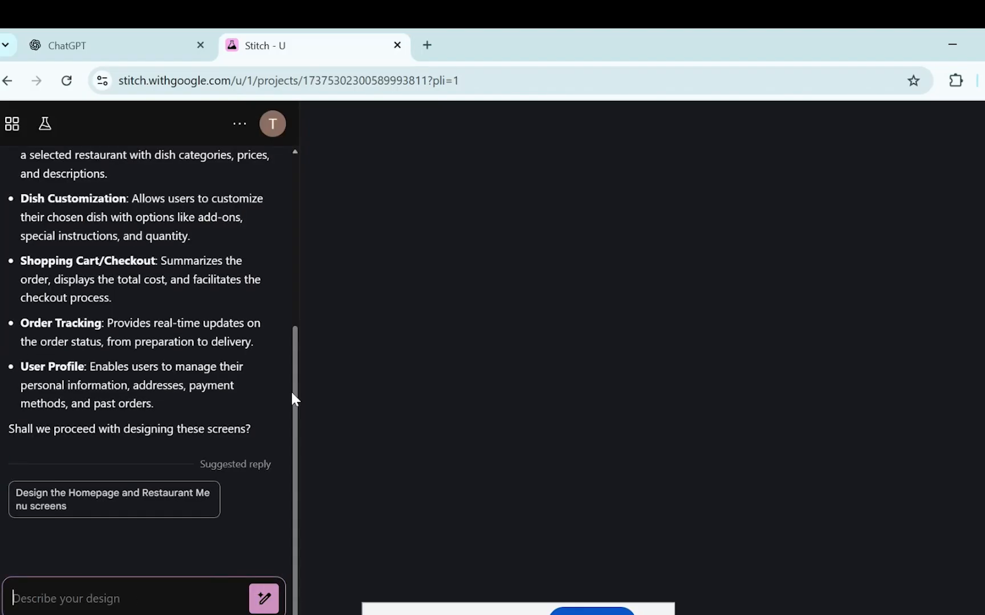
Reply 'Proceed with designing the screens' so Stitch builds its proposed screens.
drag(292, 391, 297, 261)
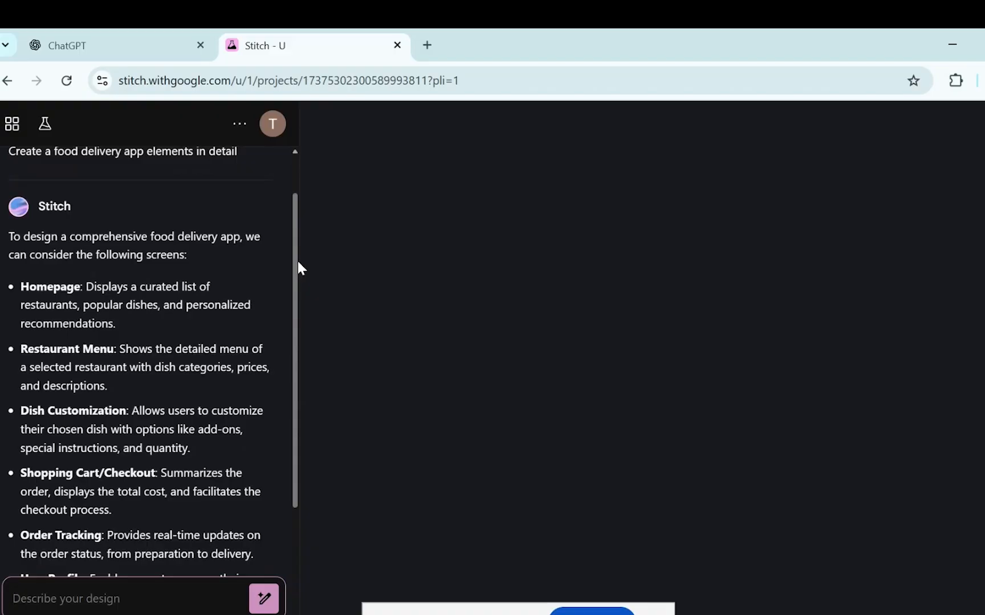
drag(296, 272, 289, 340)
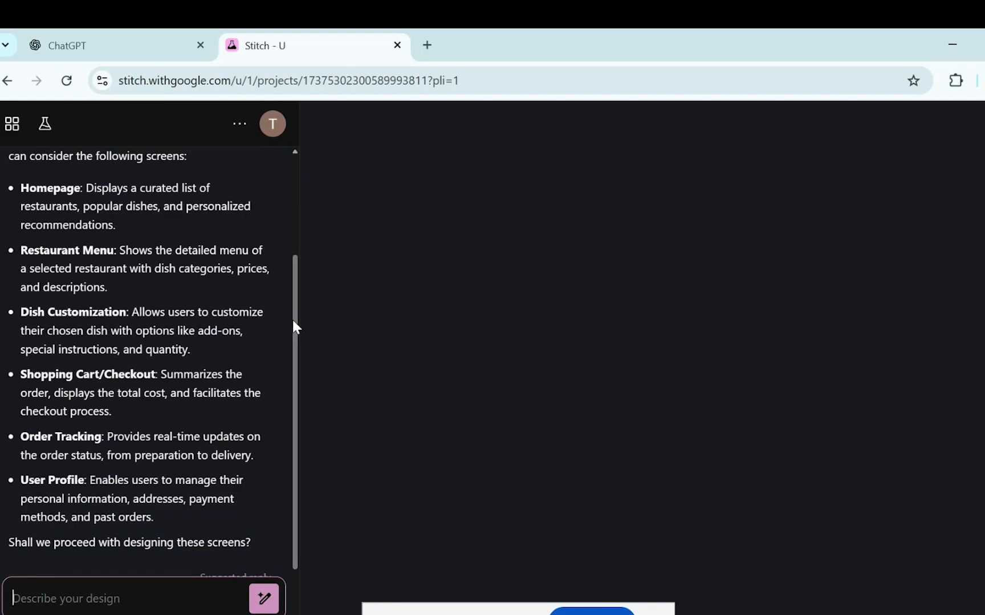
drag(295, 328, 295, 356)
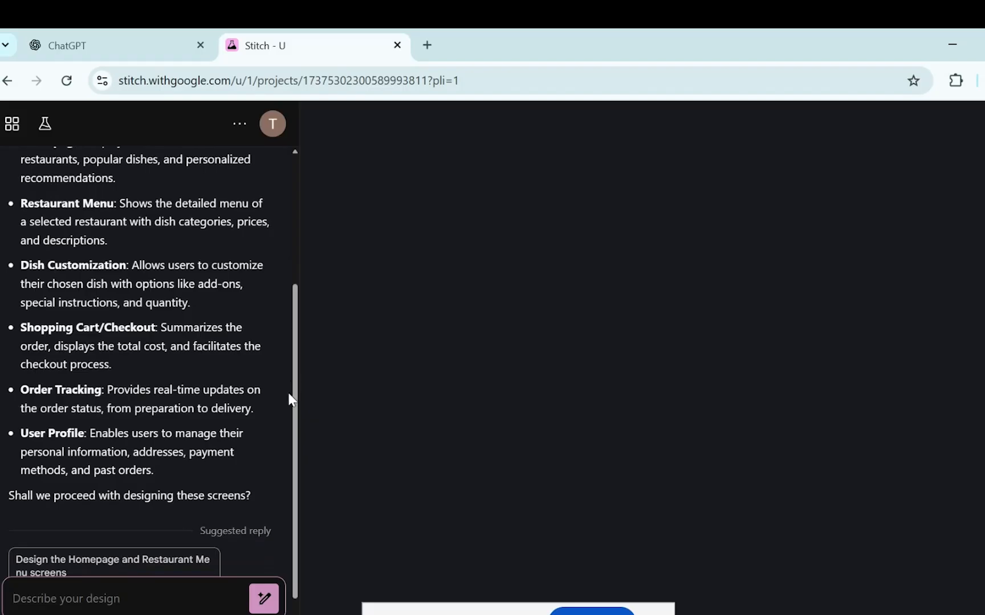
scroll(291, 399, down, 1)
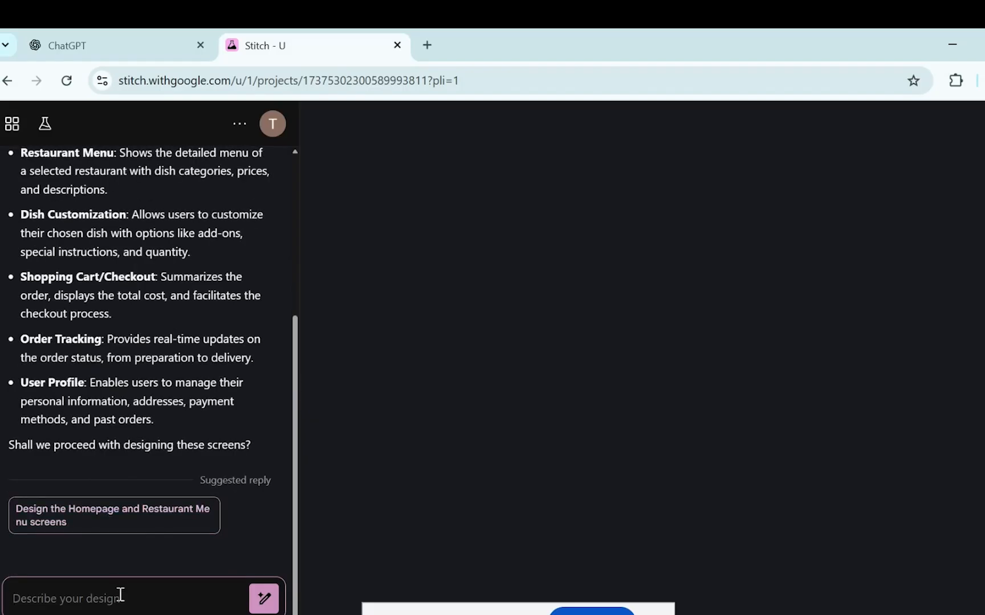
text(Procee)
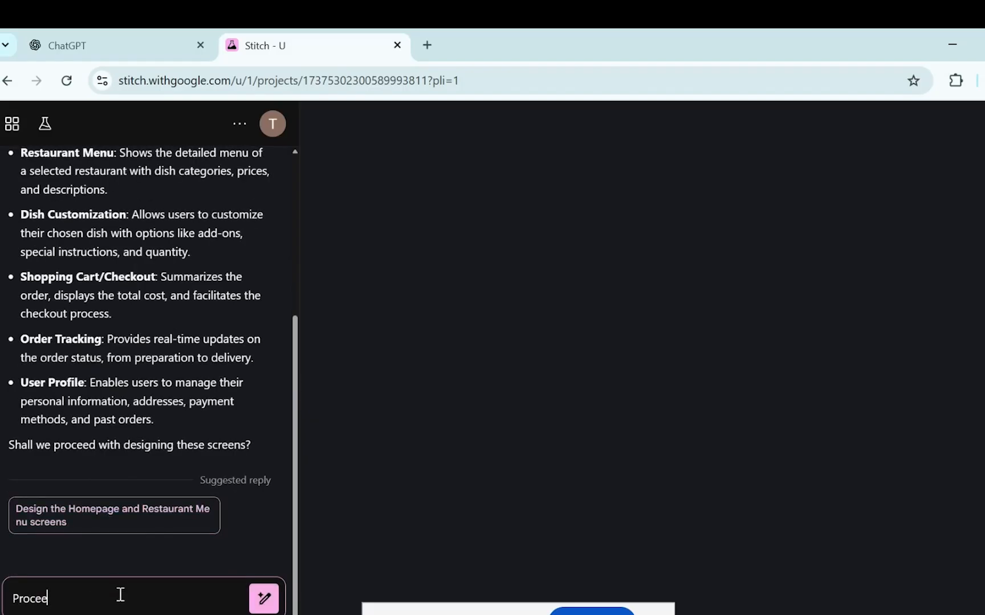
text(d with designing the scree)
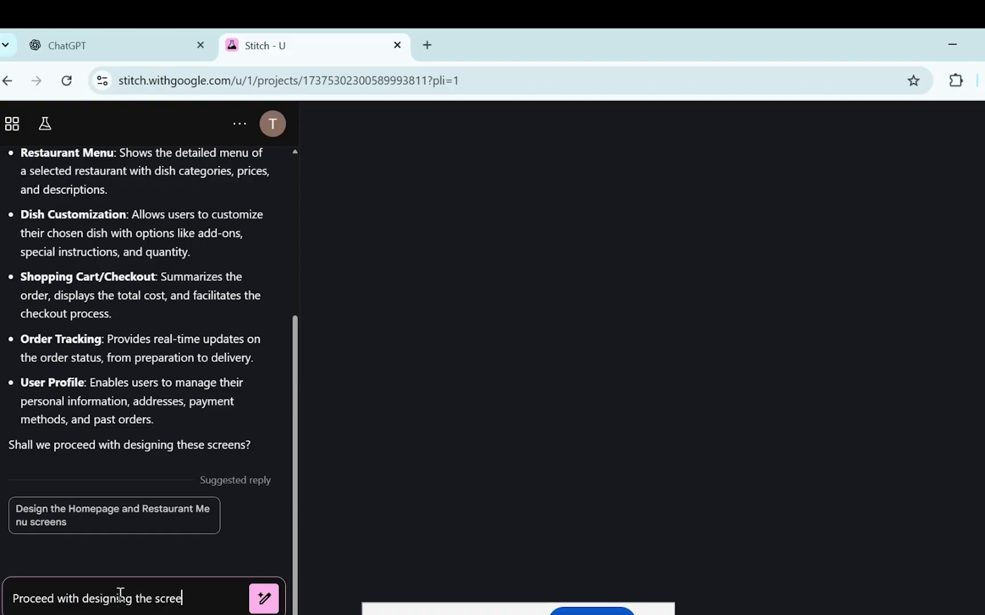
text(ns)
key(Return)
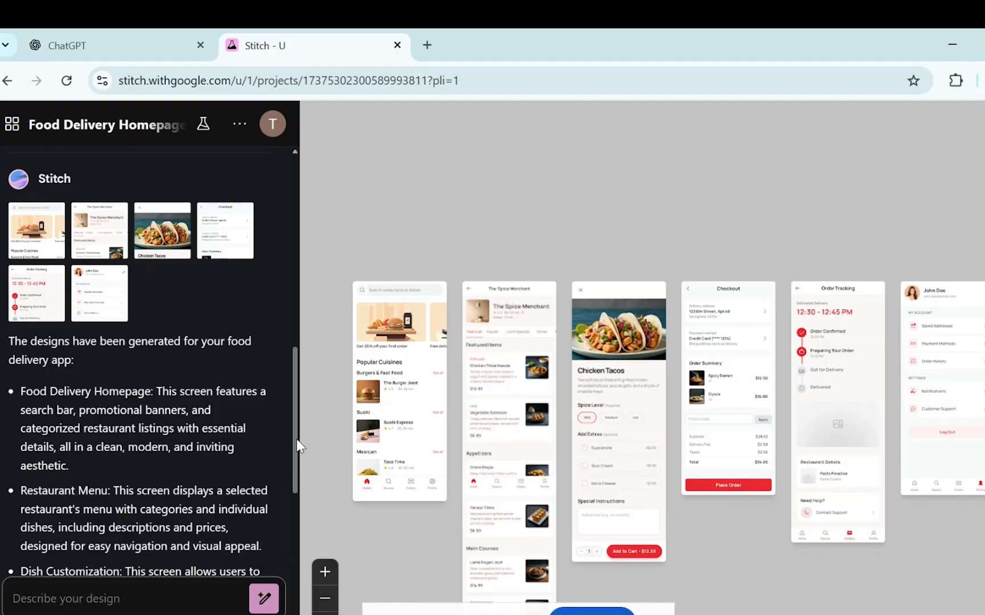
Scroll the chat to read the descriptions of the six generated food delivery screens.
drag(297, 438, 303, 501)
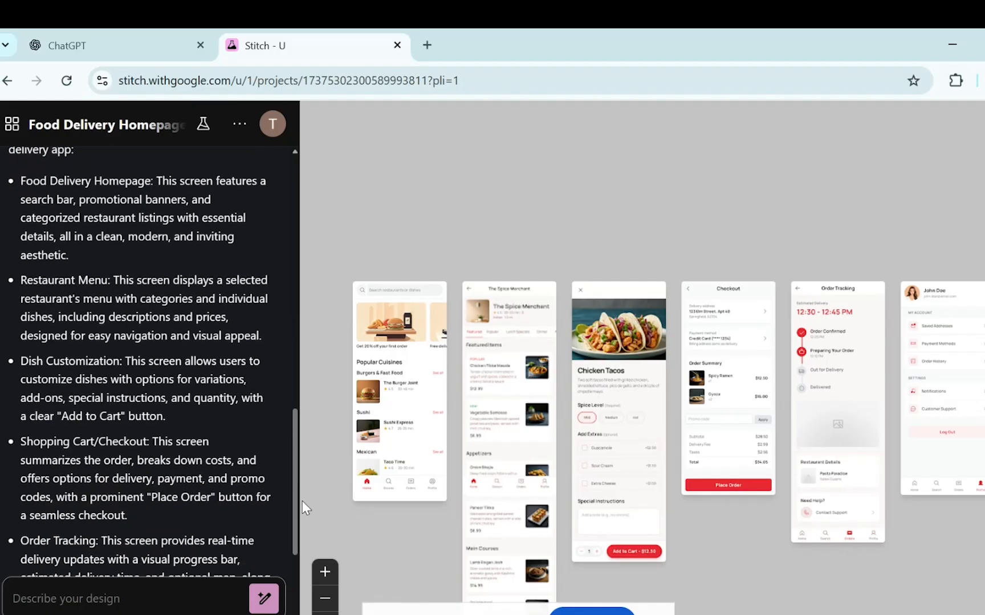
drag(302, 501, 301, 523)
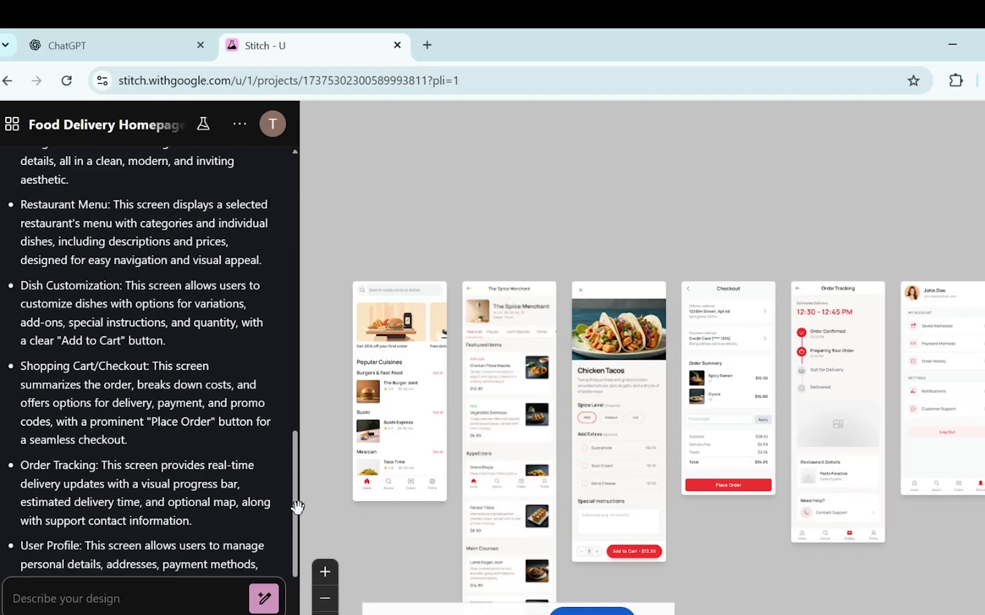
drag(298, 506, 295, 561)
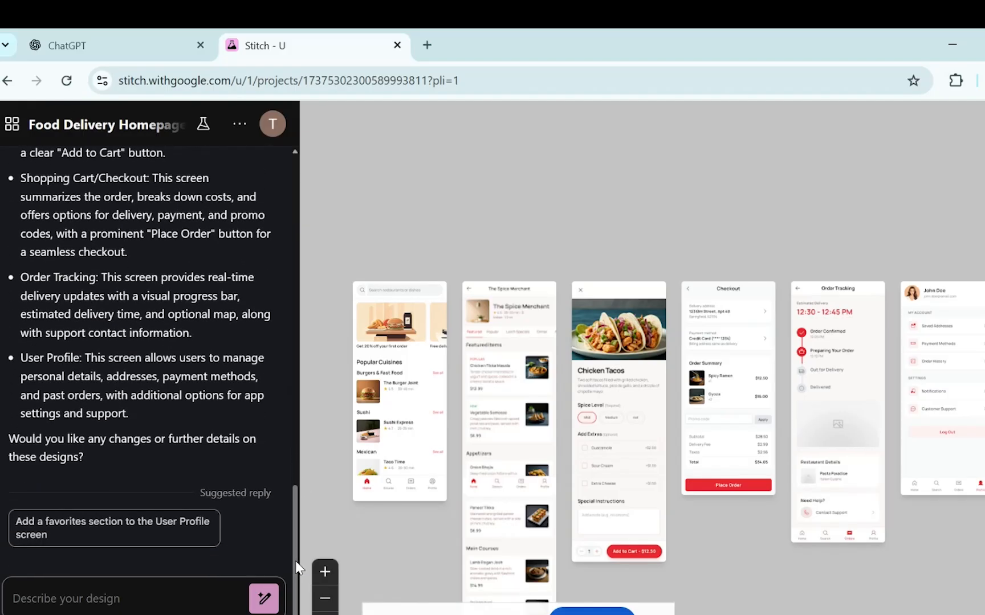
Ask Stitch to 'Make it look premium'.
click(122, 605)
text(Make it look)
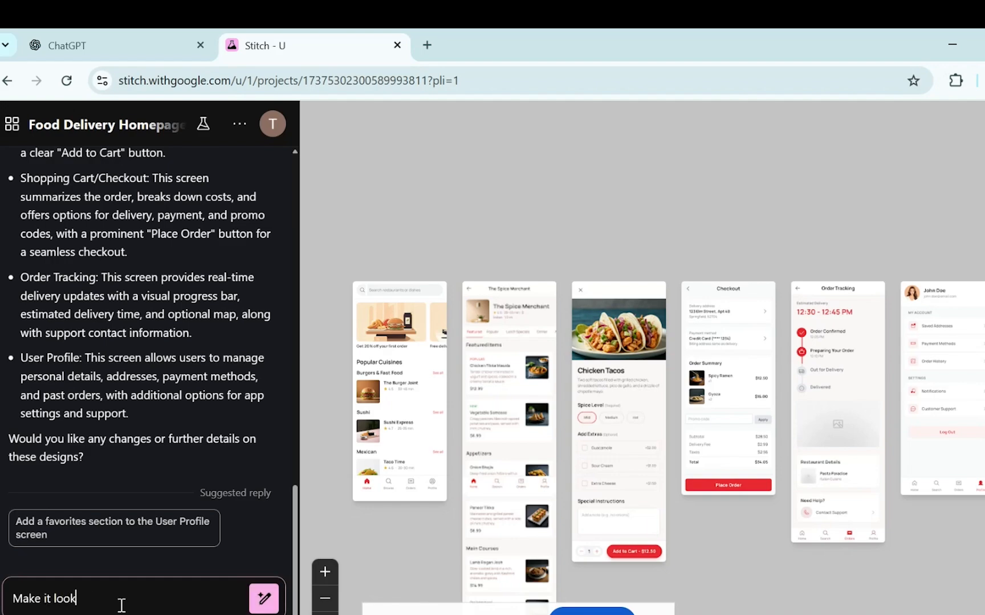
text( premium)
key(Return)
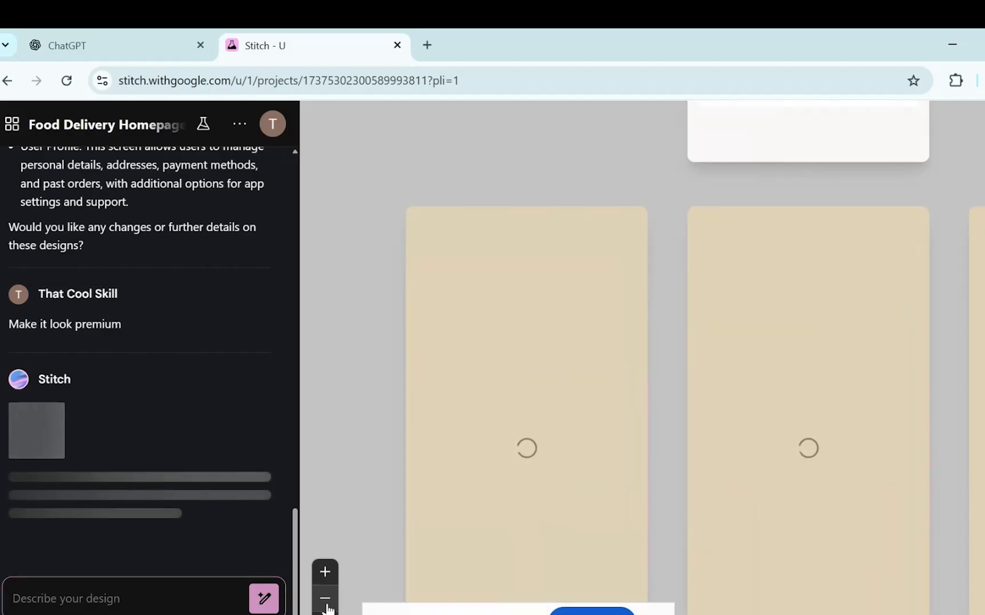
Zoom out and pan to the premium restyled screens, then read the redesign summary.
click(326, 599)
click(326, 598)
click(326, 598)
click(326, 598)
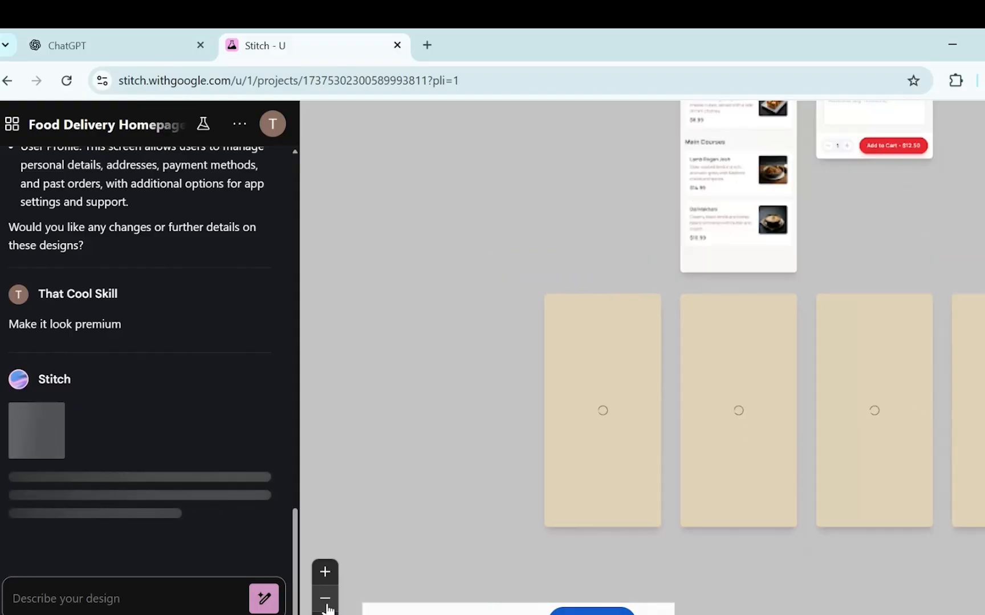
click(326, 598)
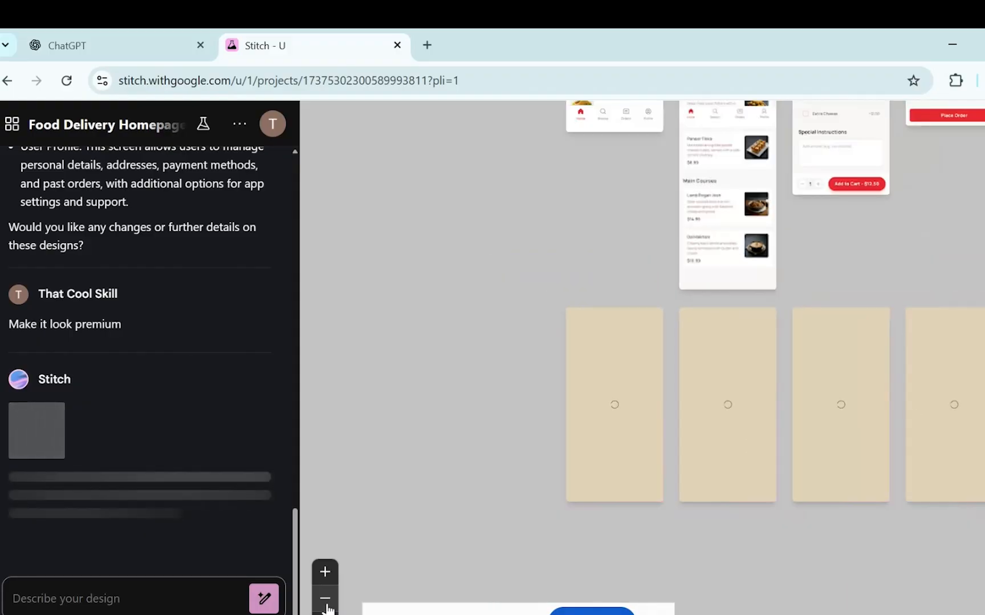
click(325, 598)
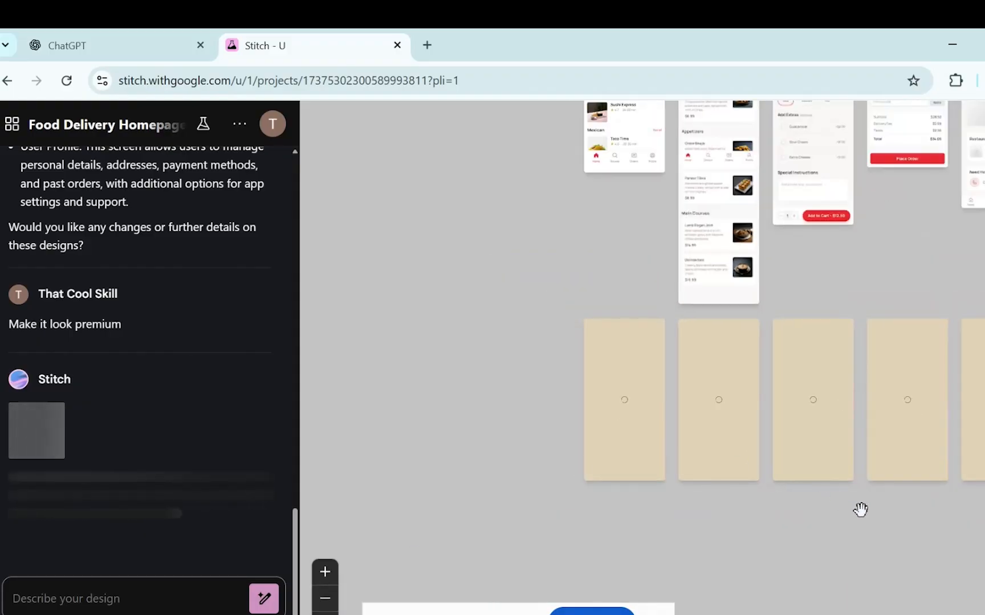
drag(860, 508, 664, 541)
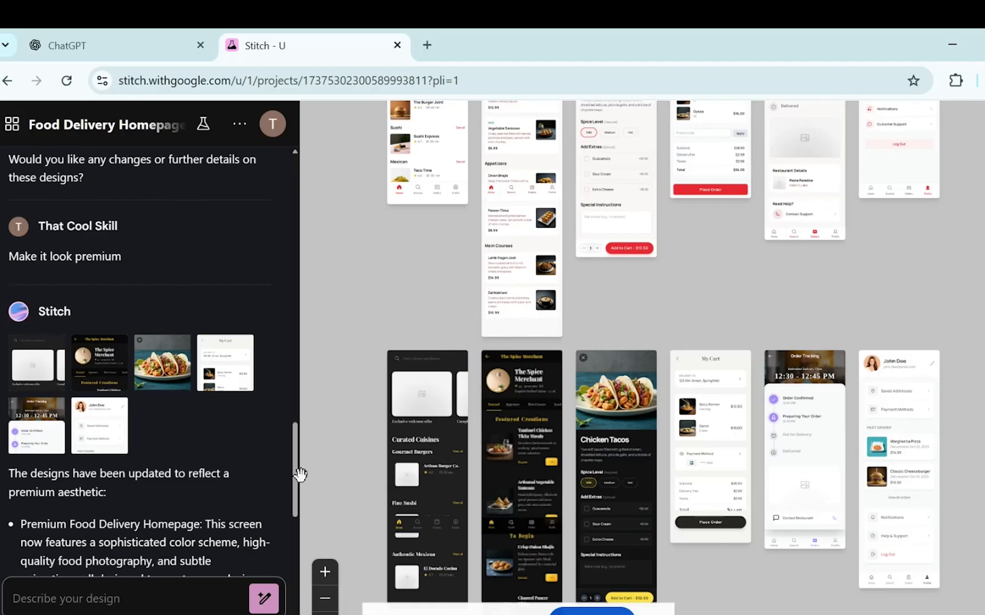
drag(296, 477, 304, 586)
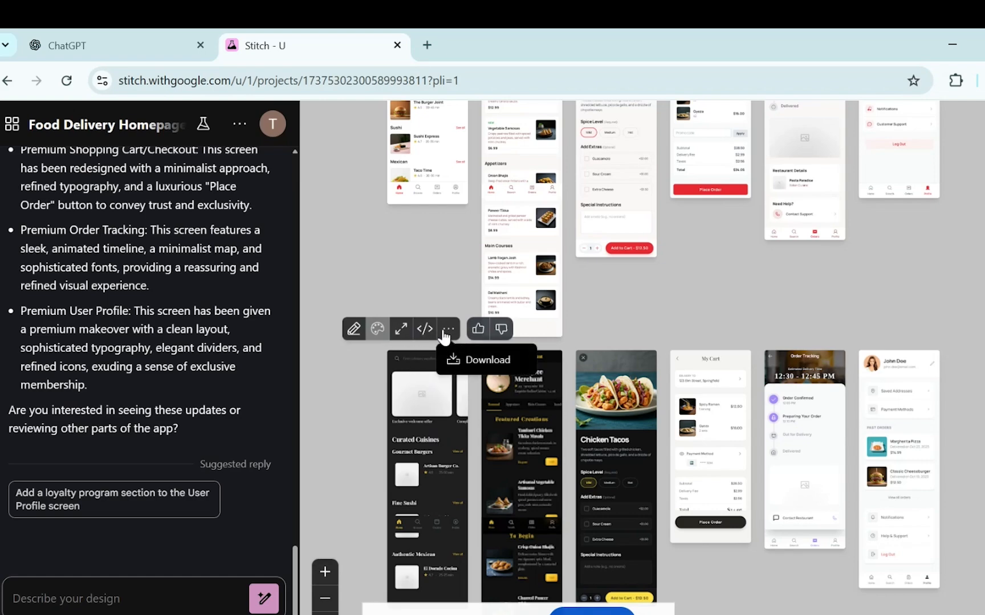
Attach the premium homepage and request 'Let's give a video option too for intro'.
click(353, 330)
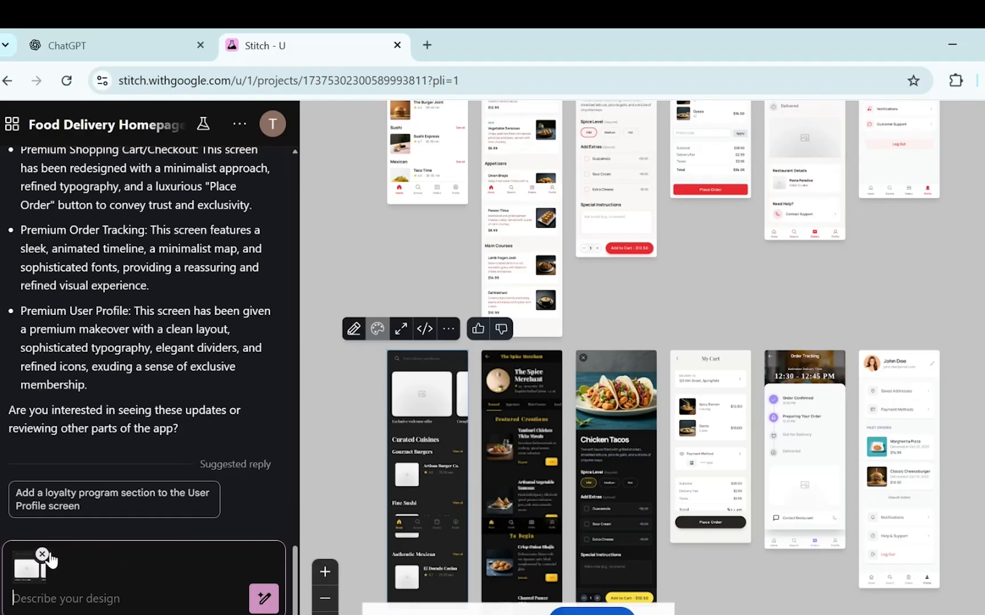
click(49, 605)
text(Let's )
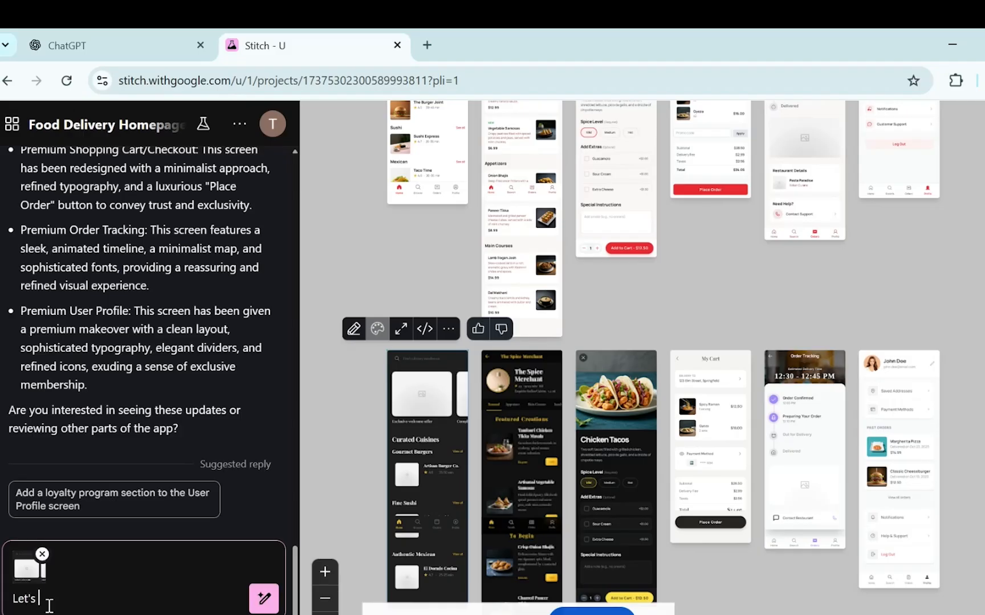
text(give a video option too )
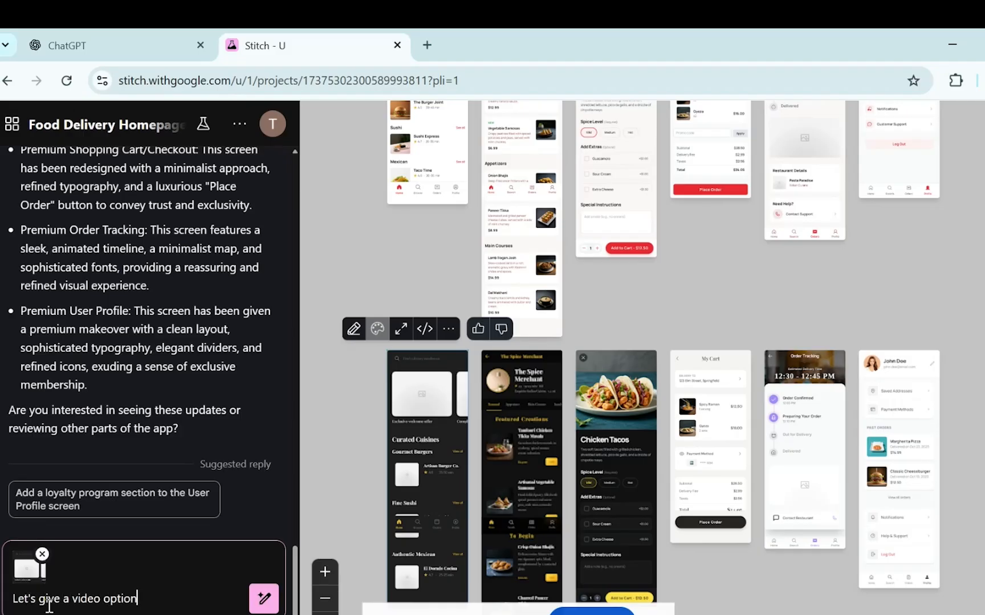
text(for intro)
key(Return)
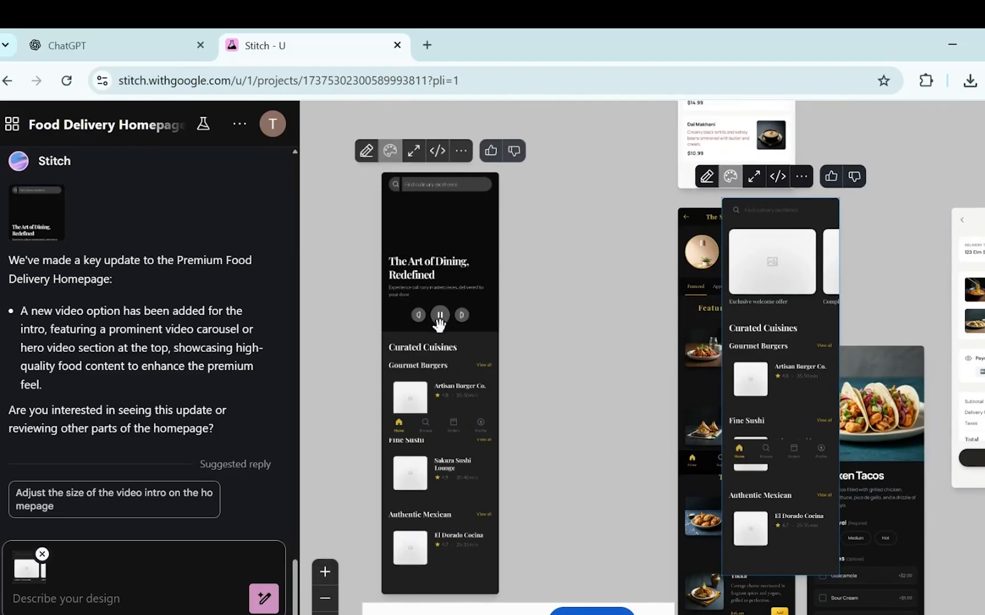
Open the video-intro homepage in a large preview from its options menu.
click(463, 157)
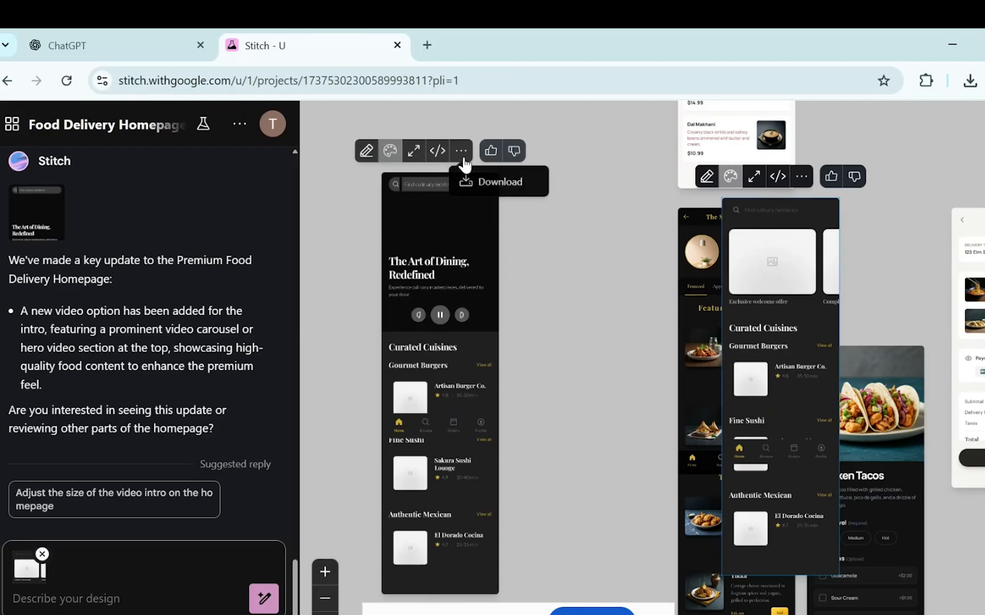
click(415, 153)
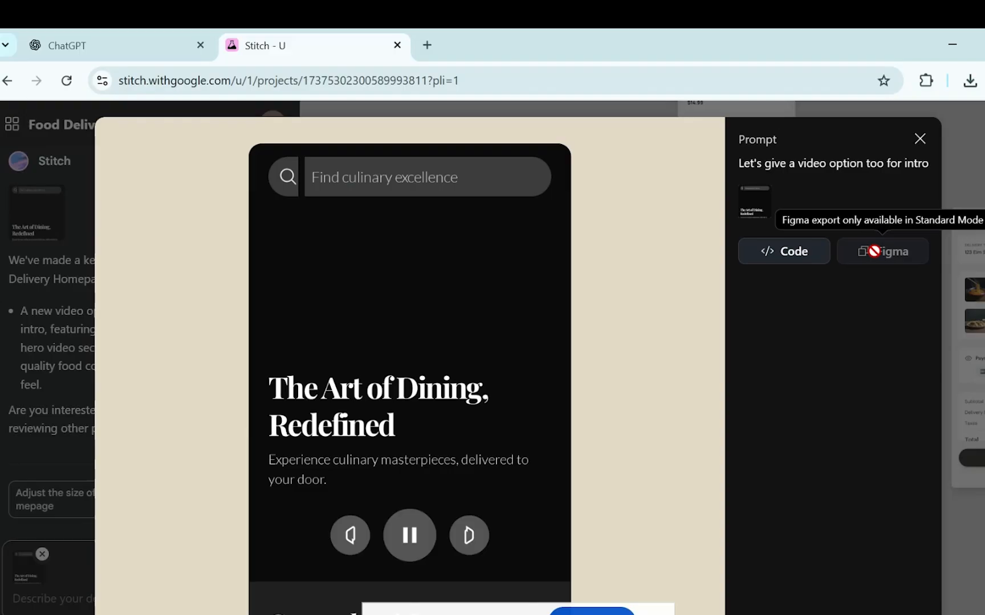
Read through the video-intro homepage's HTML code, then close the preview dialog.
click(778, 255)
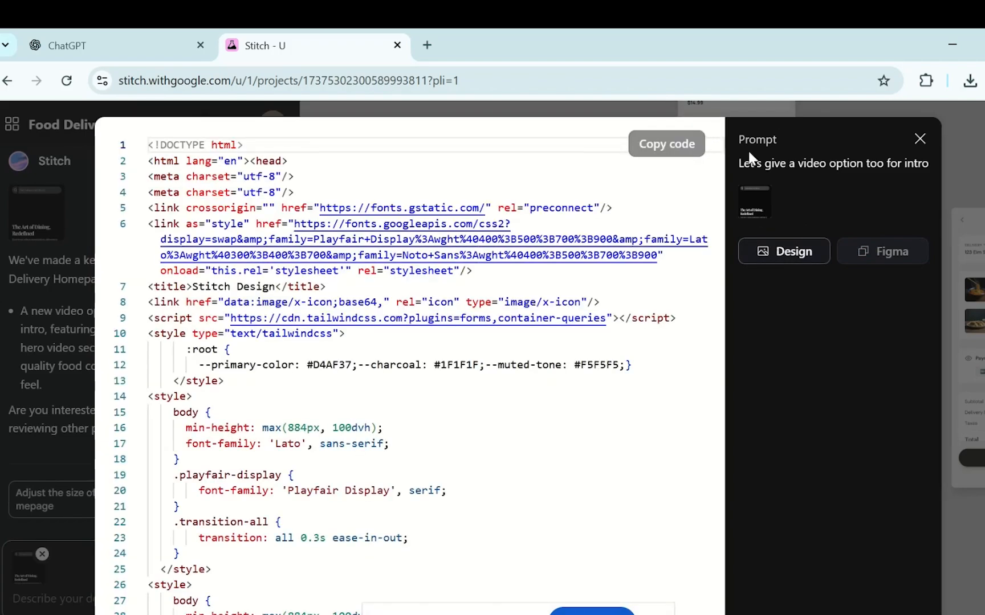
scroll(720, 152, down, 3)
drag(723, 233, 708, 165)
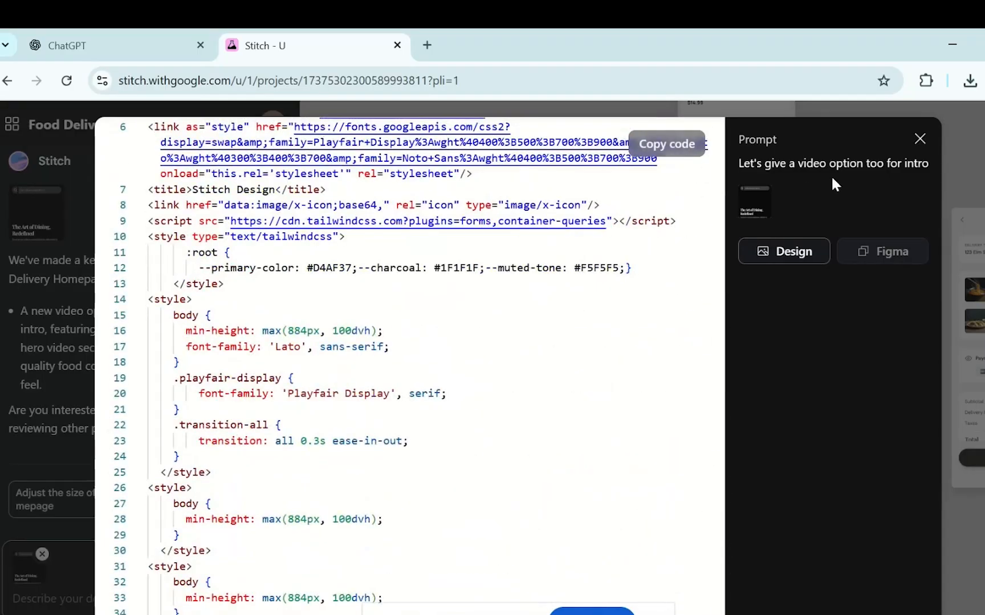
click(919, 136)
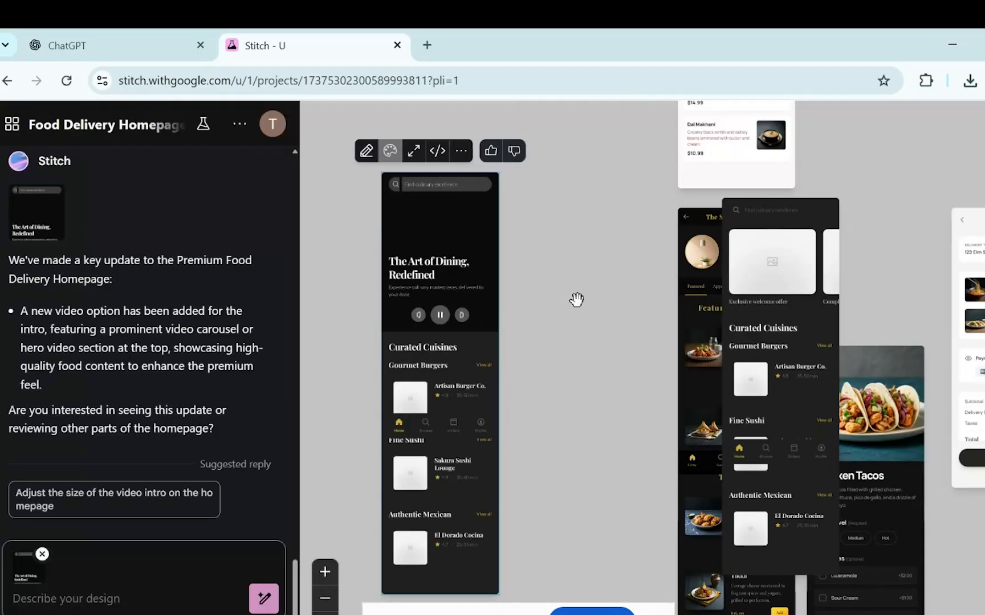
Move the premium homepage next to the video-intro version and briefly check its code and preview.
mouse_move(766, 327)
drag(765, 327, 593, 305)
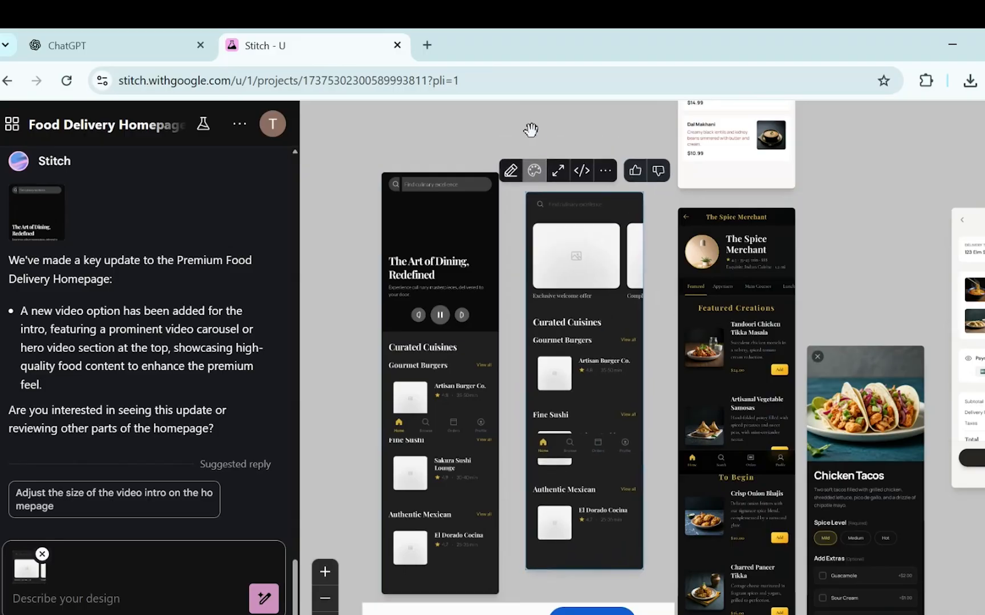
click(577, 173)
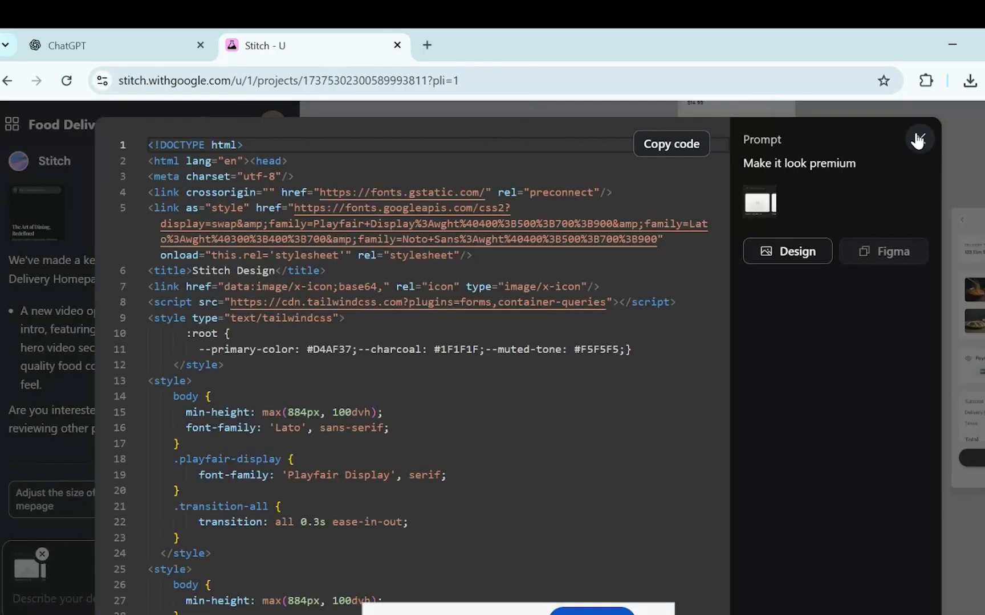
click(918, 140)
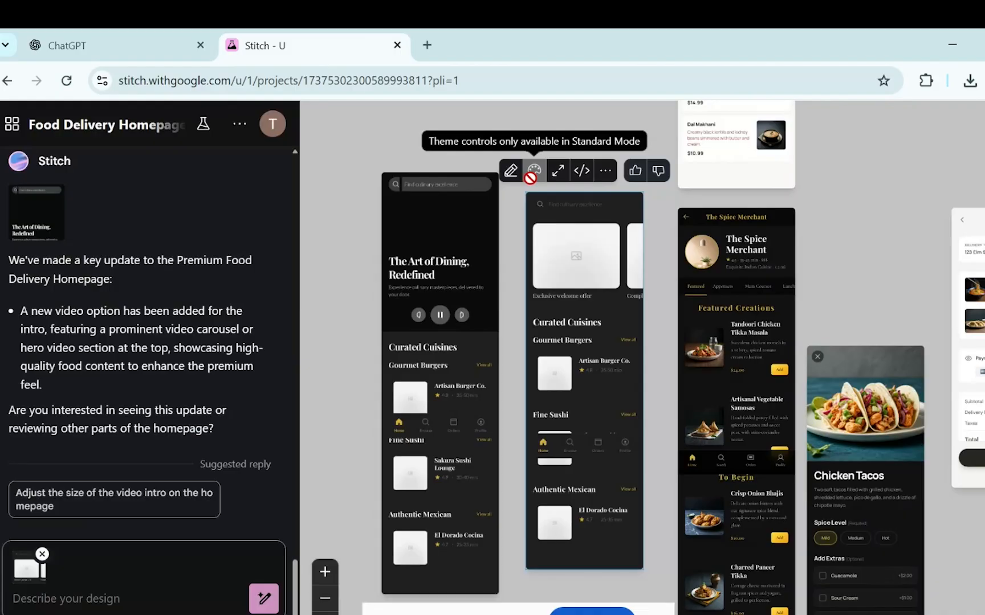
click(557, 171)
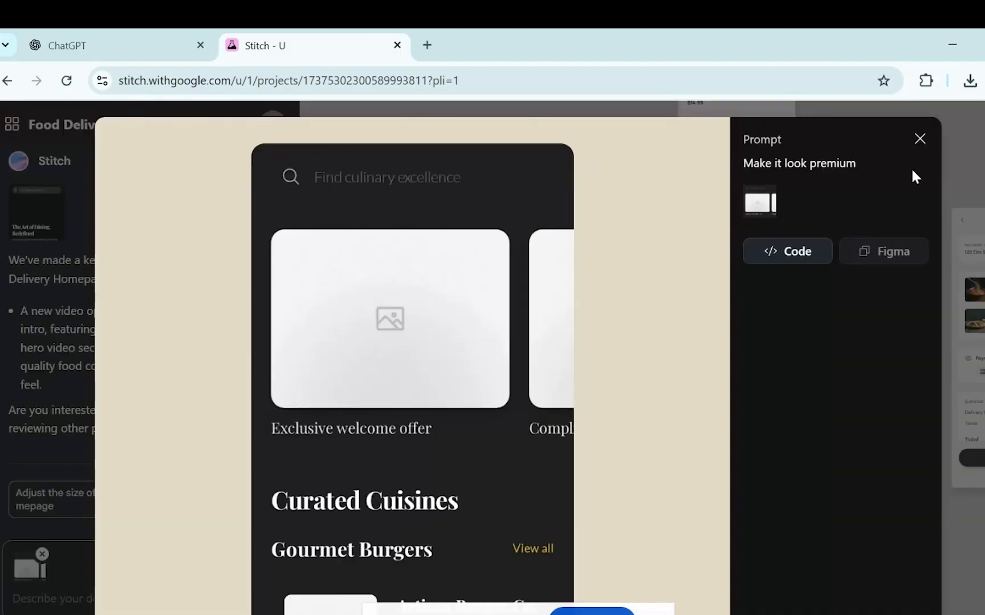
click(920, 140)
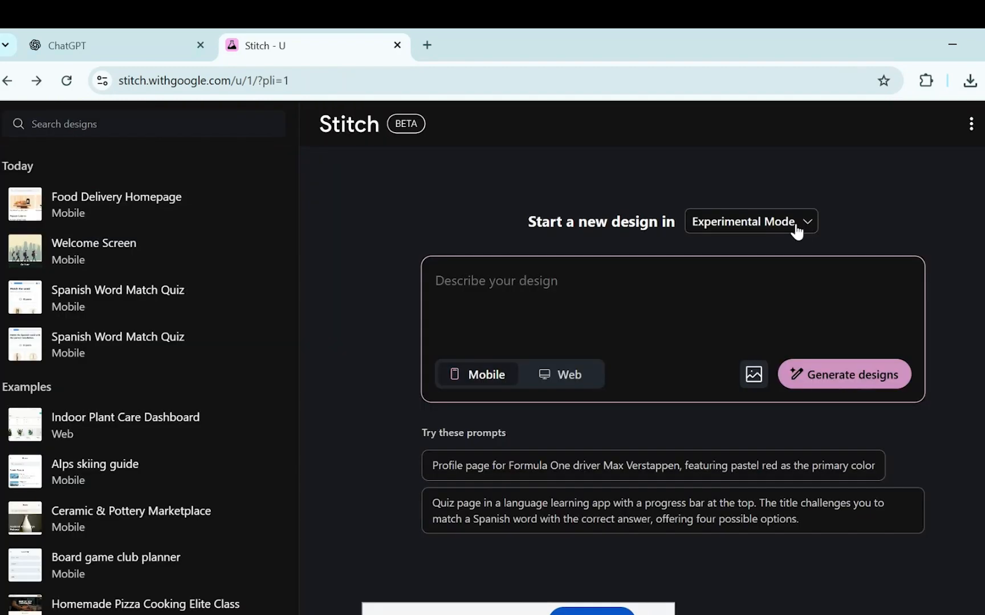
Change the new-design mode dropdown from Experimental Mode to Standard Mode.
click(796, 231)
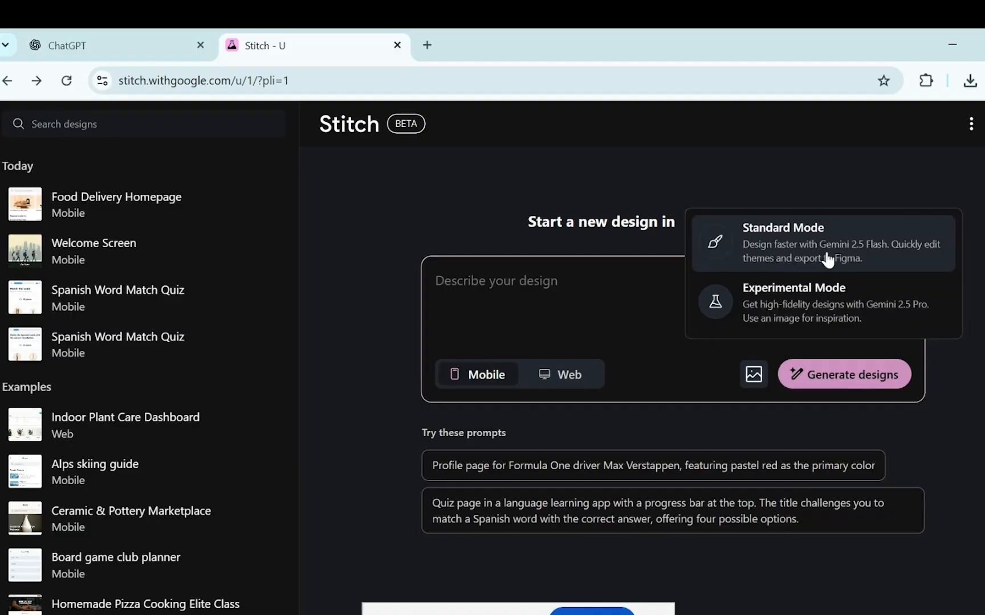
click(878, 260)
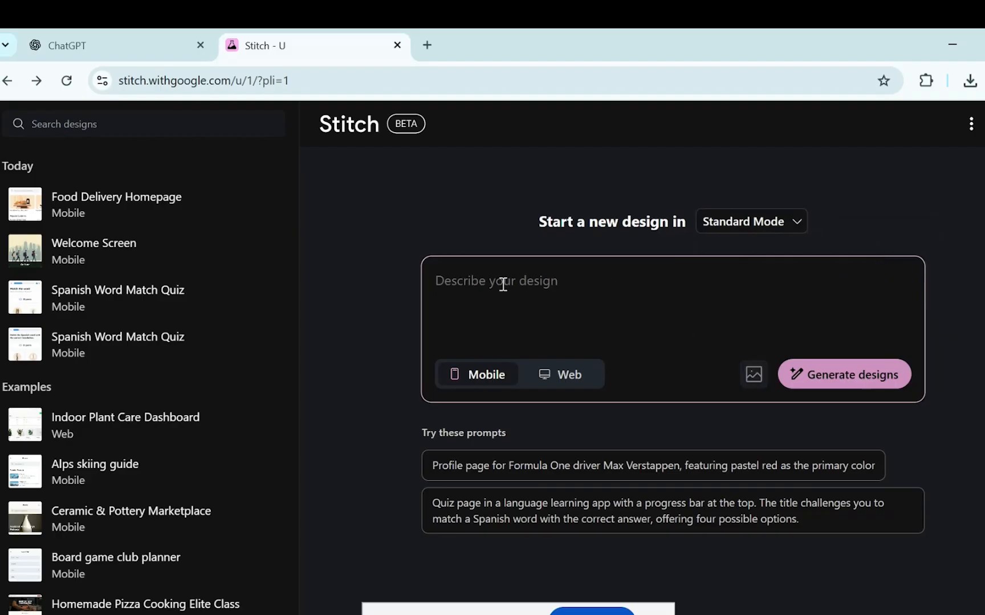
Write a prompt requesting a premium-looking game app with all important functionalities.
click(503, 285)
text(Des)
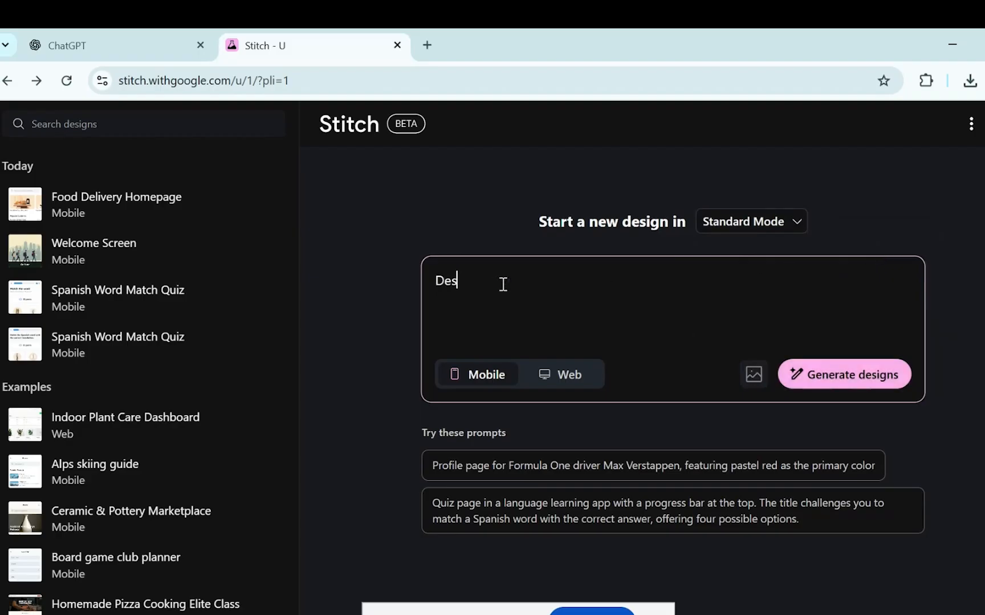
text(ign me a game app)
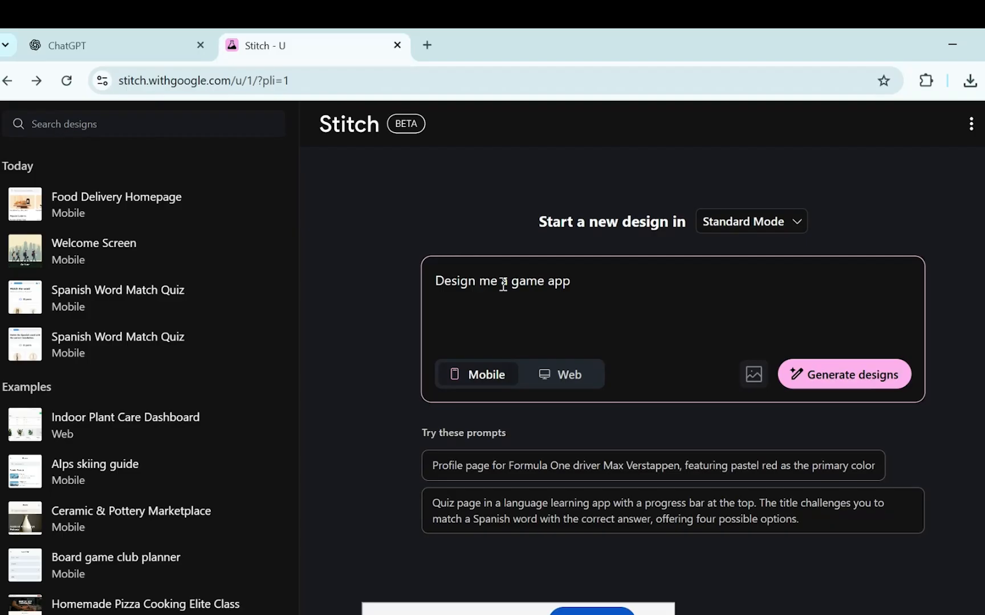
text( with all important fun)
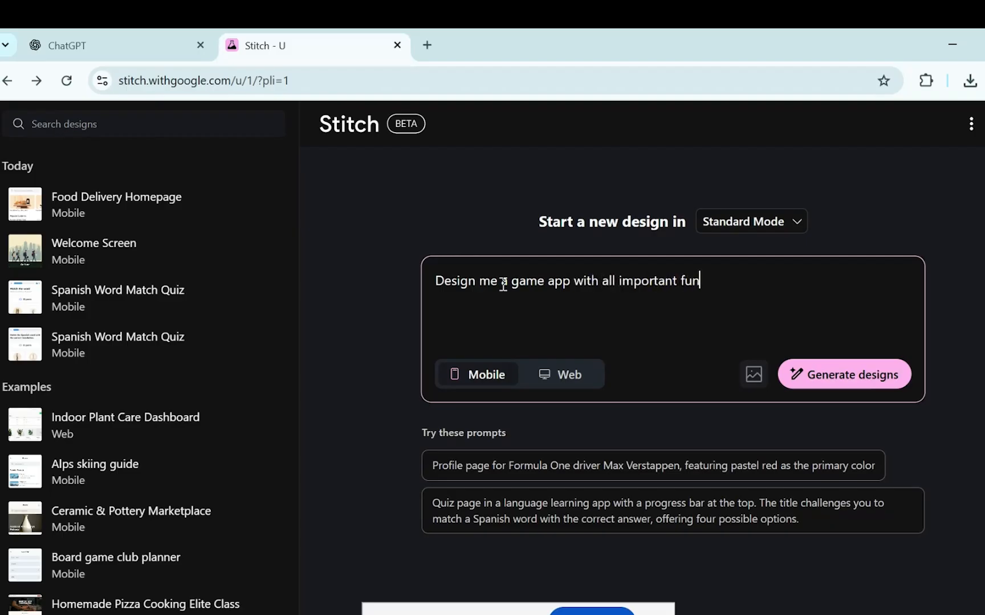
text(ctionalities. Make s)
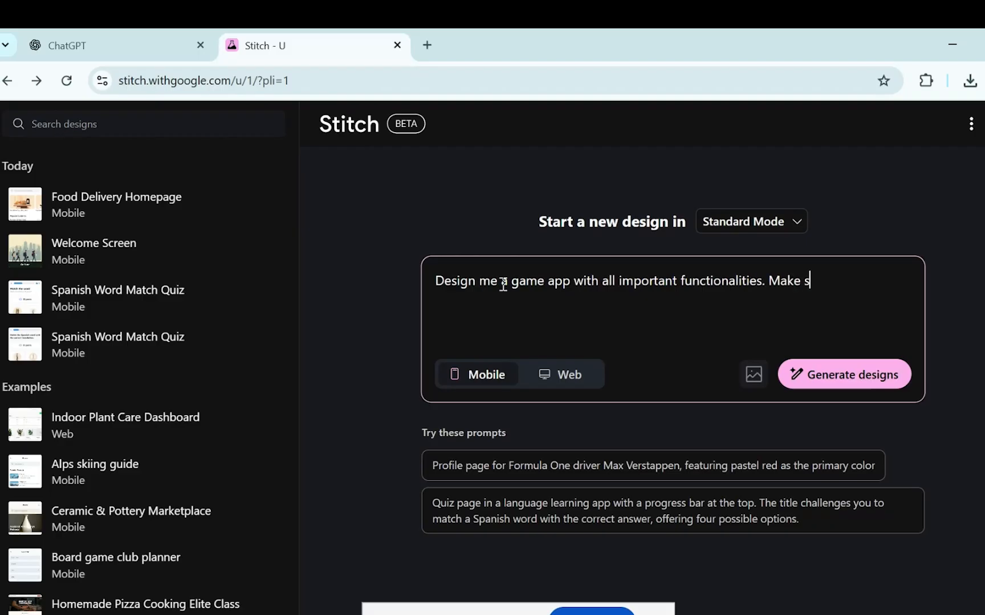
text(ure it looks premium and)
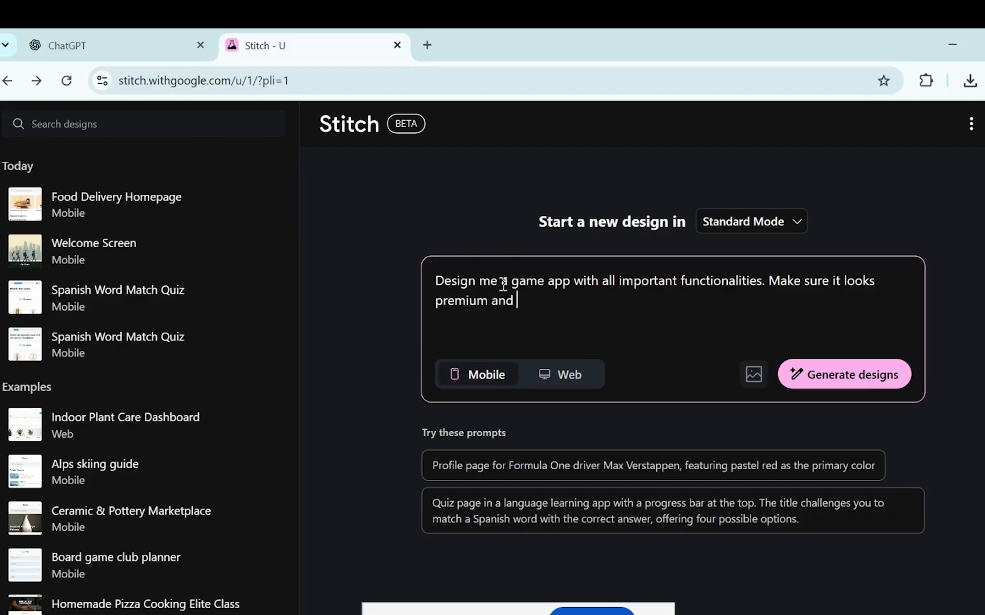
text(look and)
key(BackSpace)
key(BackSpace)
key(BackSpace)
key(BackSpace)
key(BackSpace)
key(BackSpace)
key(BackSpace)
key(BackSpace)
key(BackSpace)
key(BackSpace)
key(BackSpace)
text(.)
Generate the game screens, approve the proposed list with 'yes', and copy the Welcome to the Realm screen for Figma.
click(857, 391)
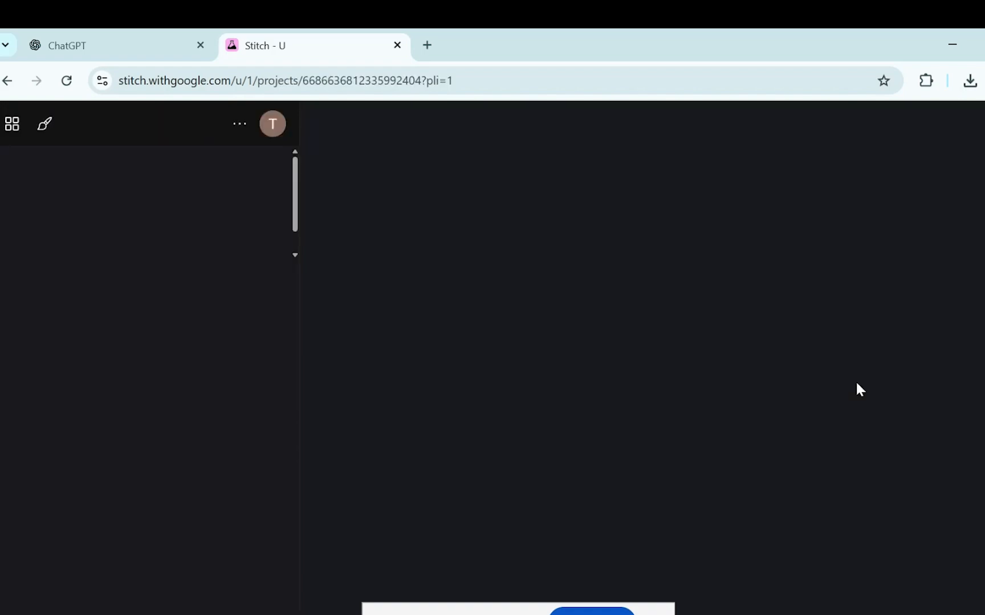
click(145, 596)
text(yes)
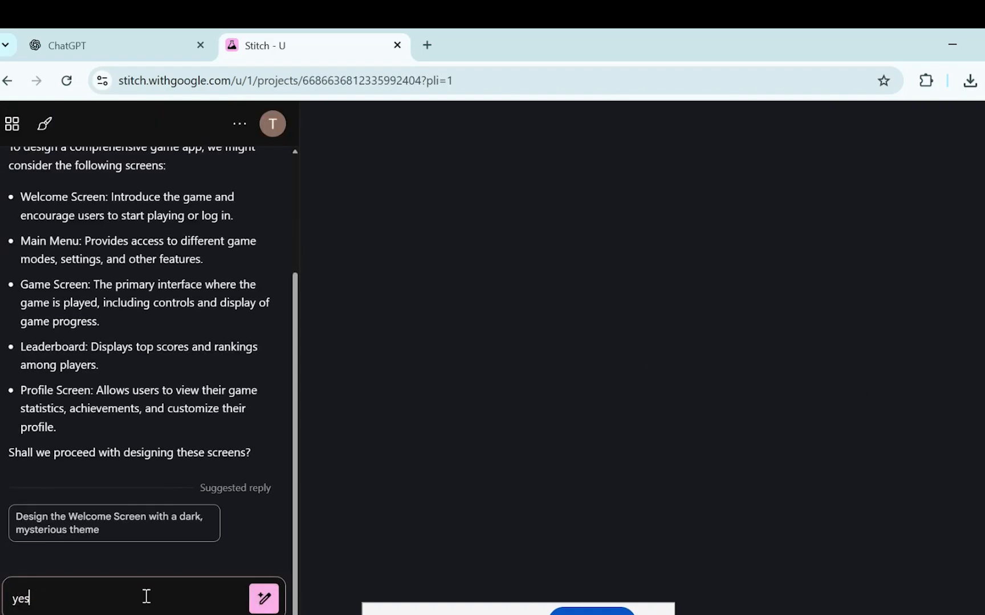
click(263, 609)
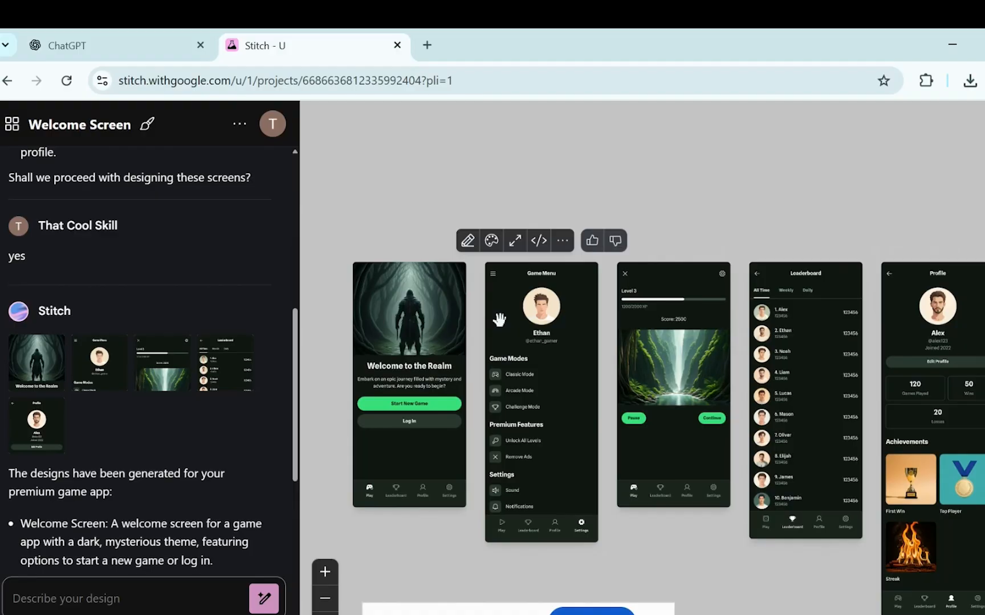
click(432, 242)
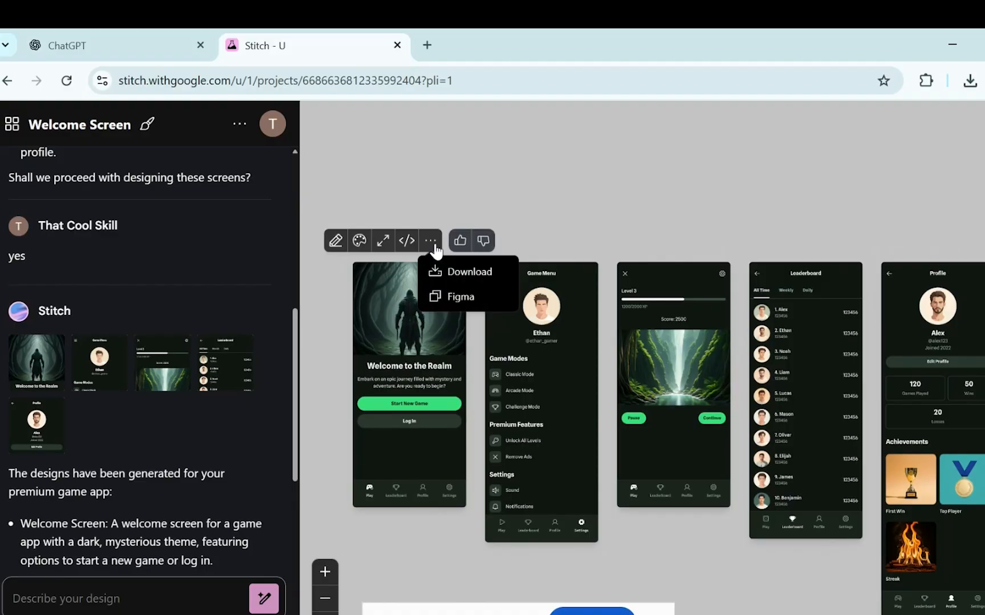
click(446, 295)
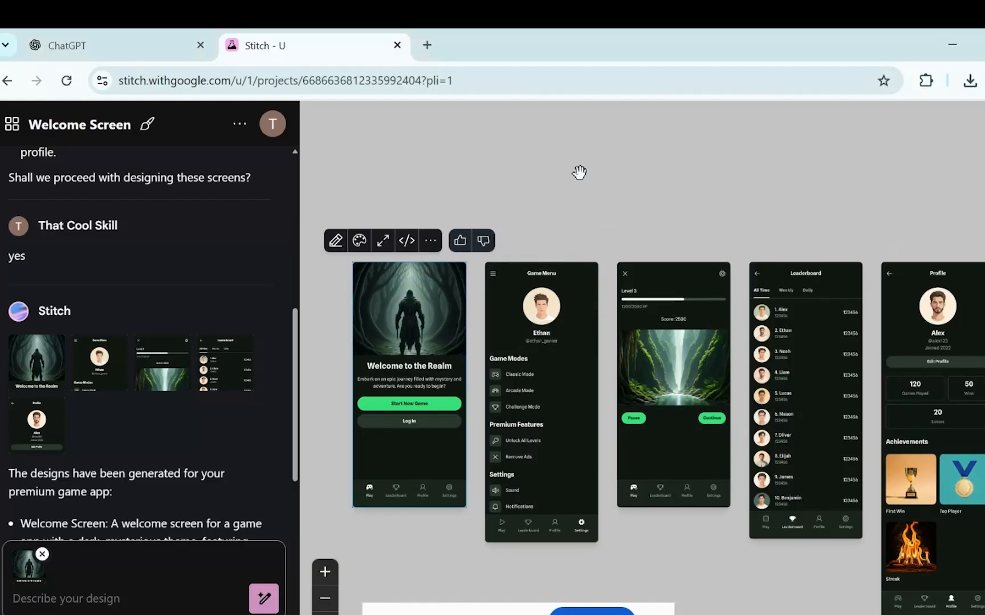
Search for 'figma' in a new Chrome tab and open the official Figma site.
click(426, 45)
click(433, 86)
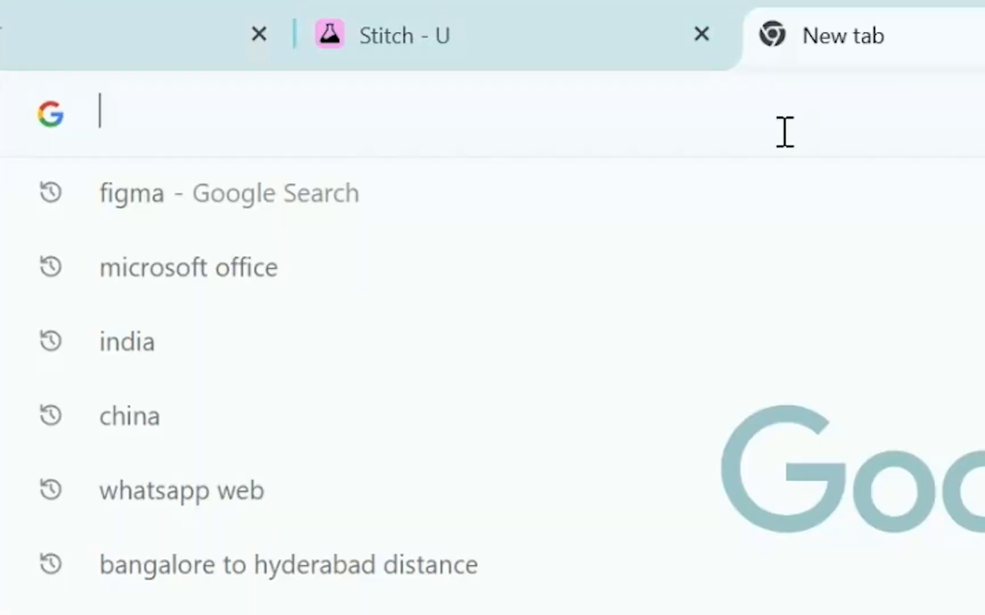
text(figm)
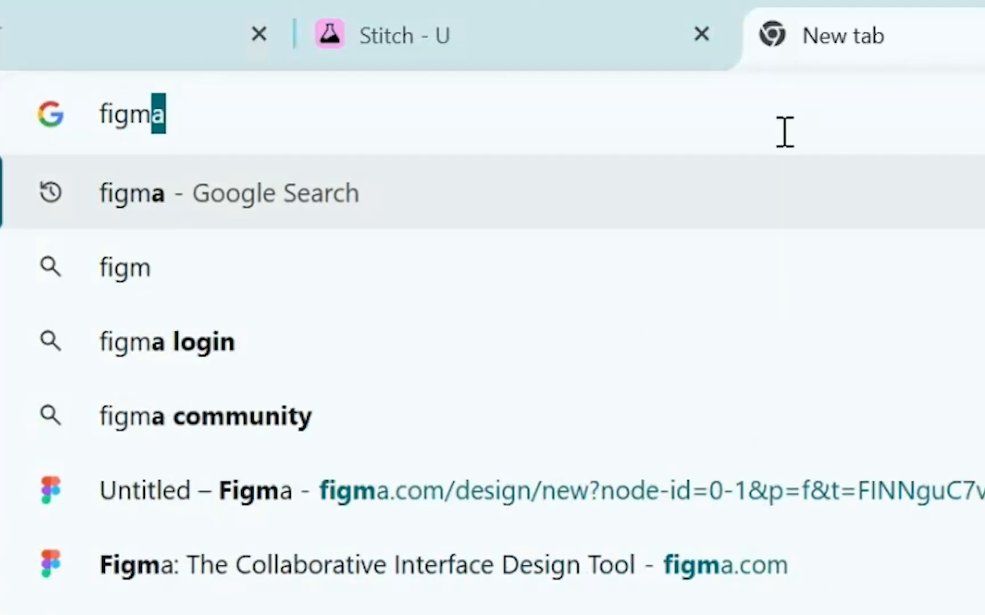
key(Return)
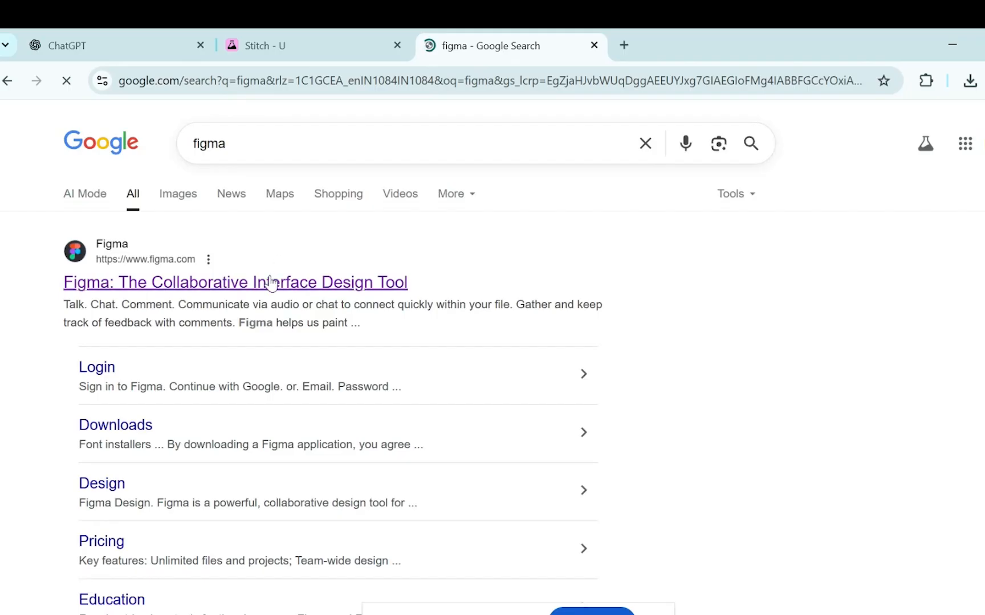
click(272, 282)
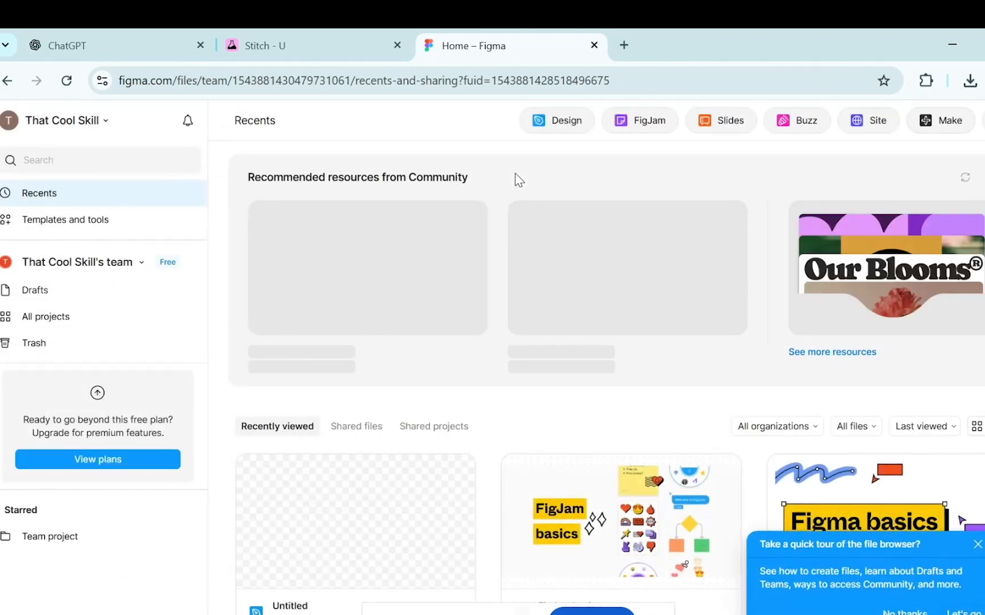
Create a new untitled Figma design file in Drafts from the home page.
scroll(518, 180, down, 2)
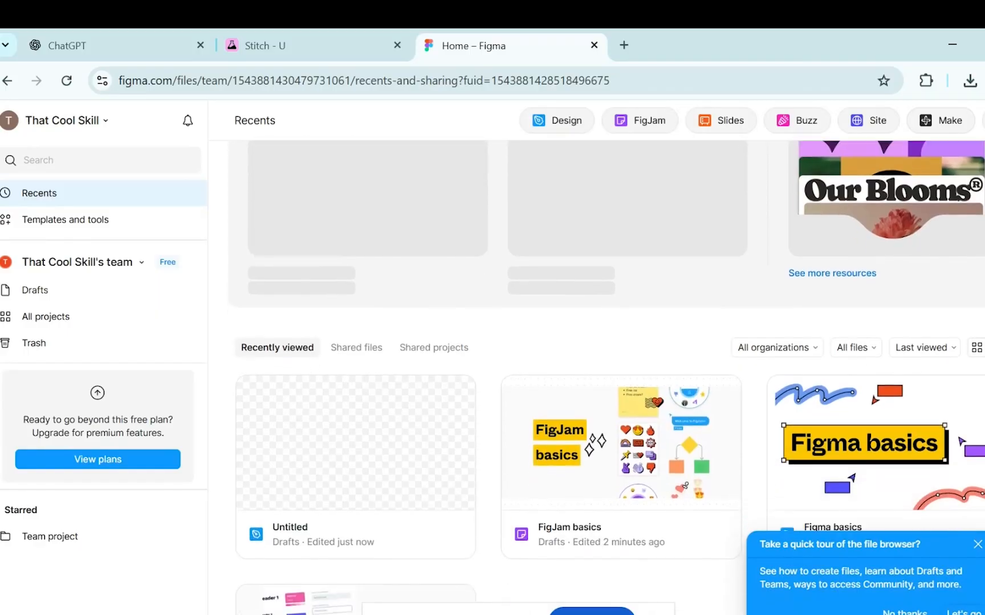
scroll(606, 378, down, 3)
scroll(606, 378, up, 5)
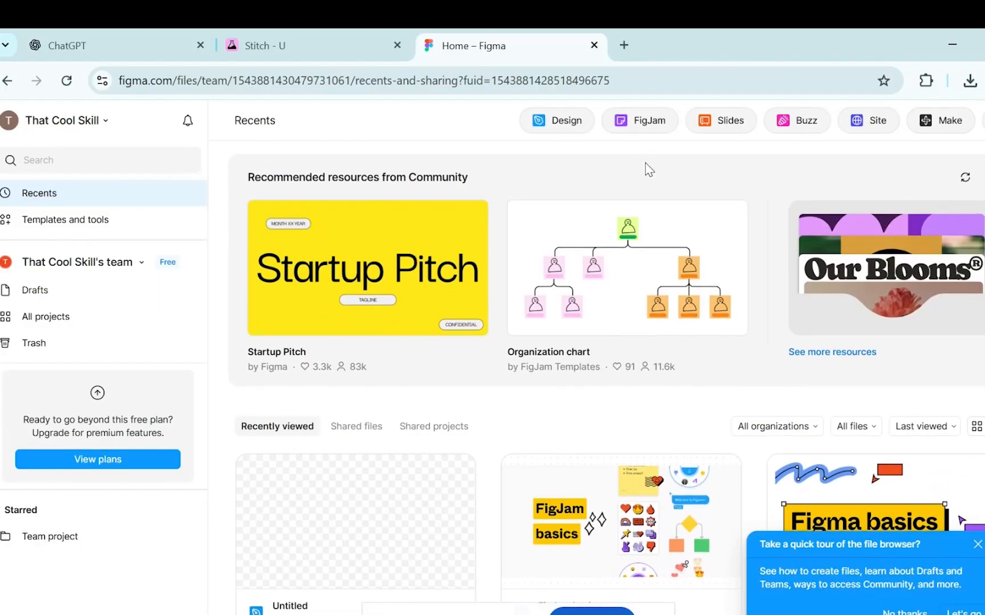
click(552, 127)
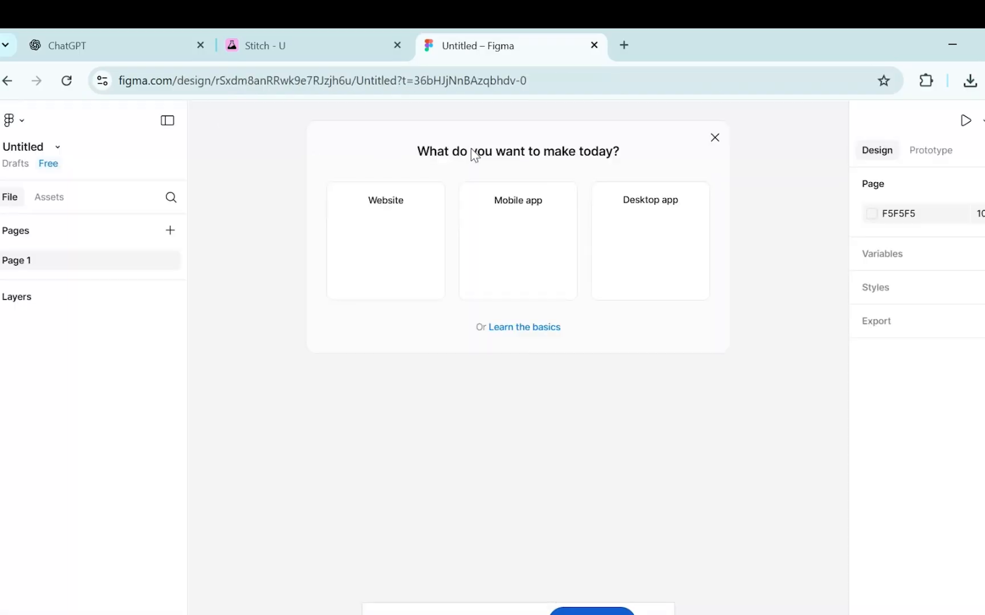
Dismiss the start dialog, add a page named 'Game app', and paste the copied Stitch screen.
click(517, 221)
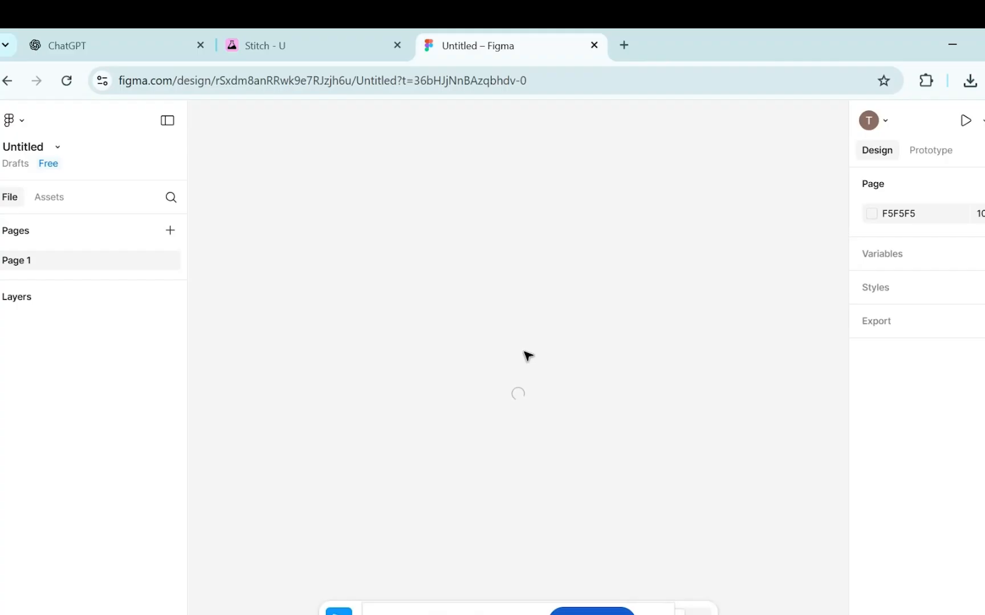
scroll(510, 522, up, 5)
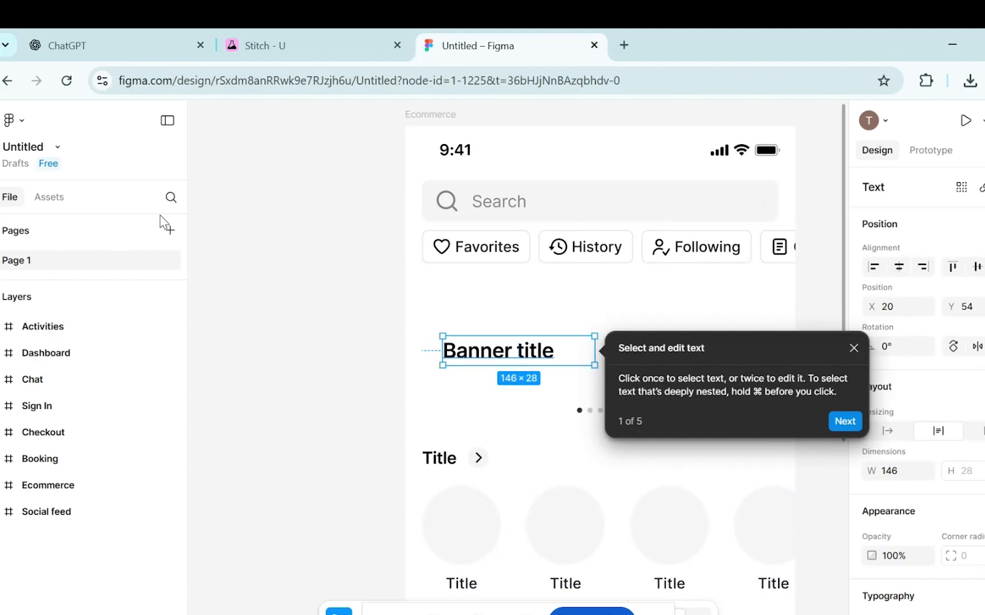
click(171, 230)
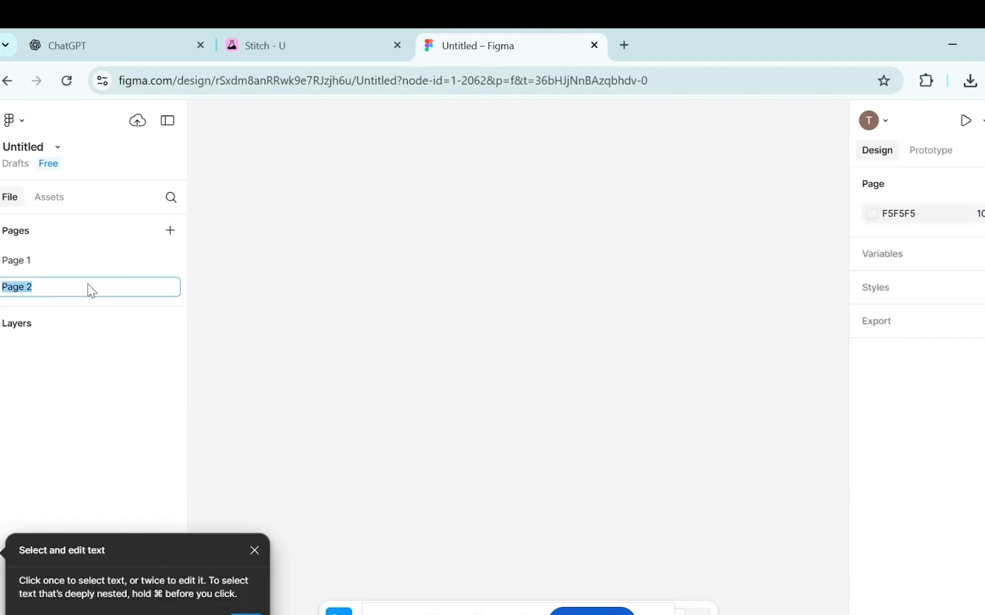
text(Game app)
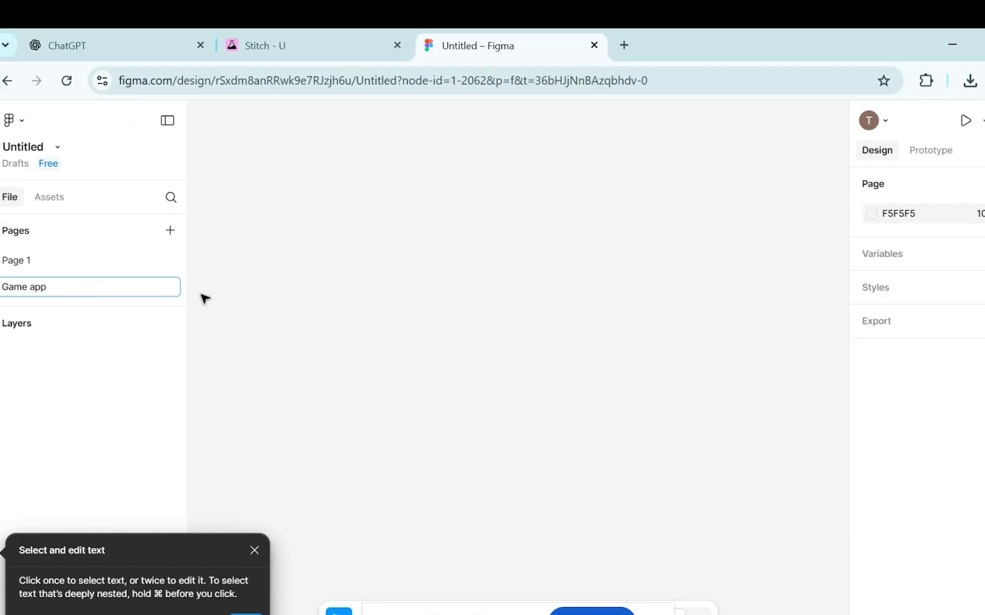
click(200, 294)
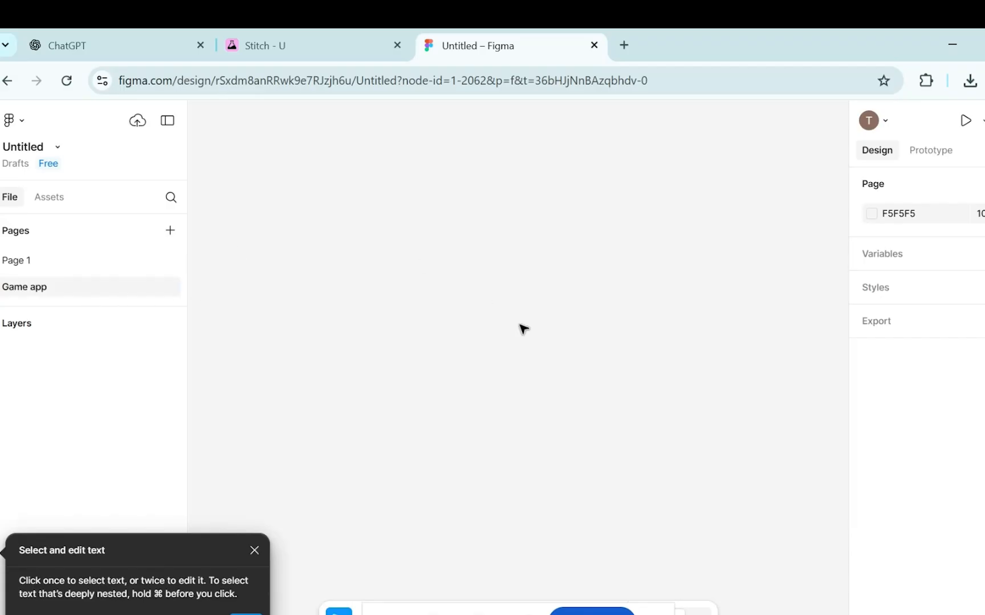
key(super+v)
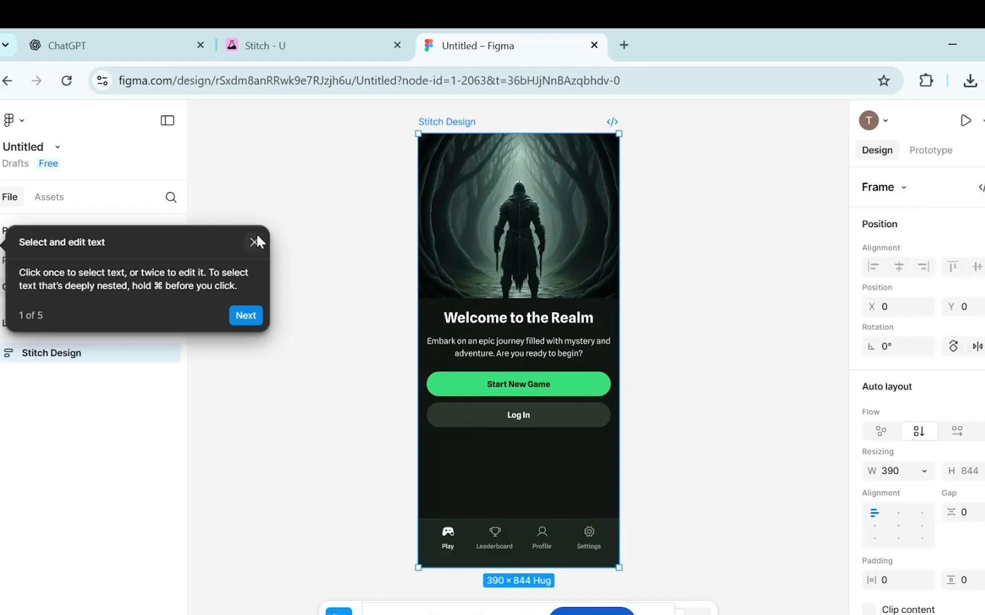
Close the text-editing tip and expand Stitch Design to show its Depth 0, Frame 0 layer.
click(254, 242)
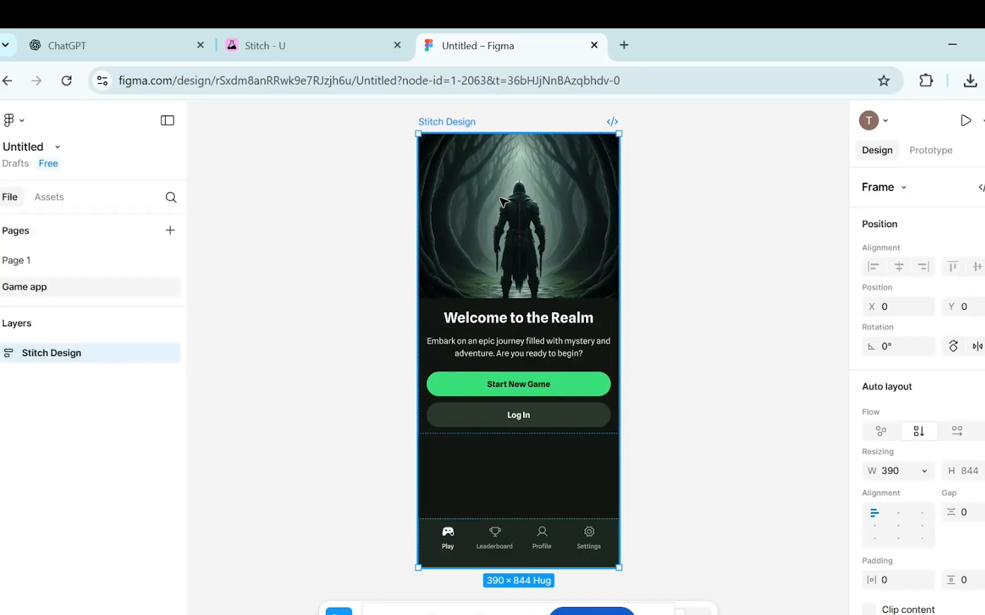
click(502, 201)
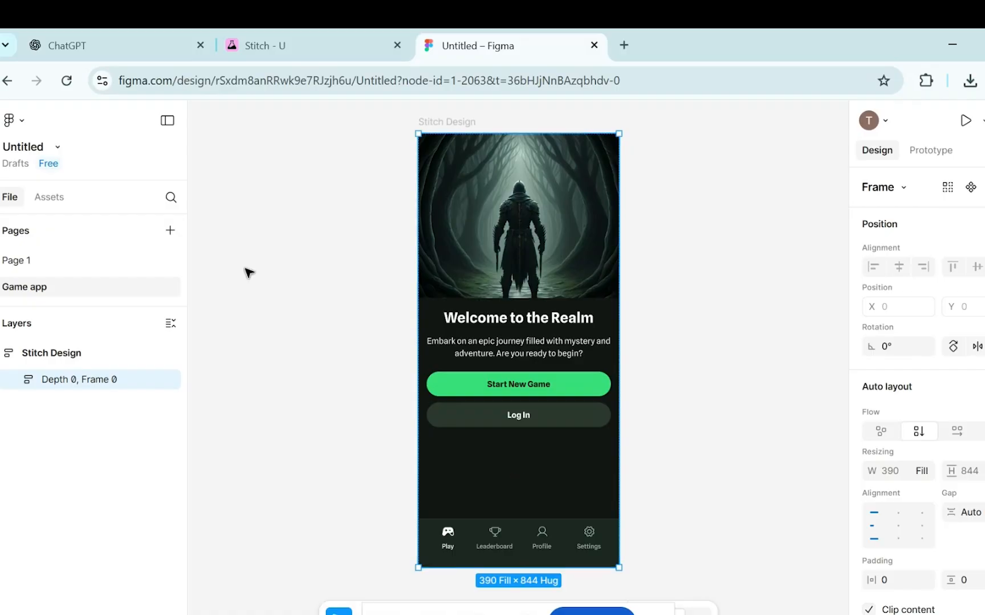
Expand the layer tree down to the heading section Depth 2, Frame 1 and select it.
click(15, 380)
click(128, 410)
click(97, 406)
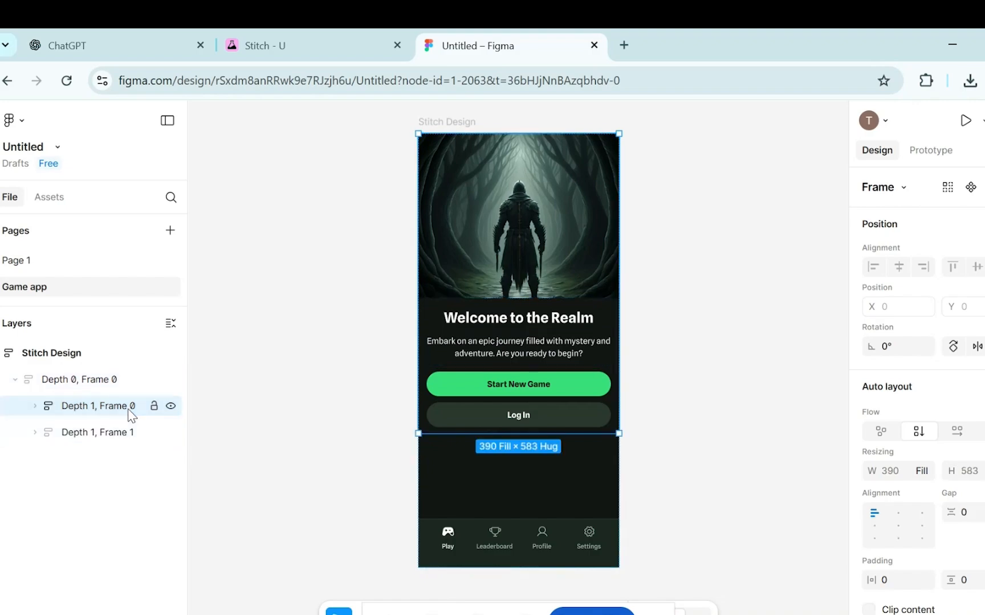
click(35, 406)
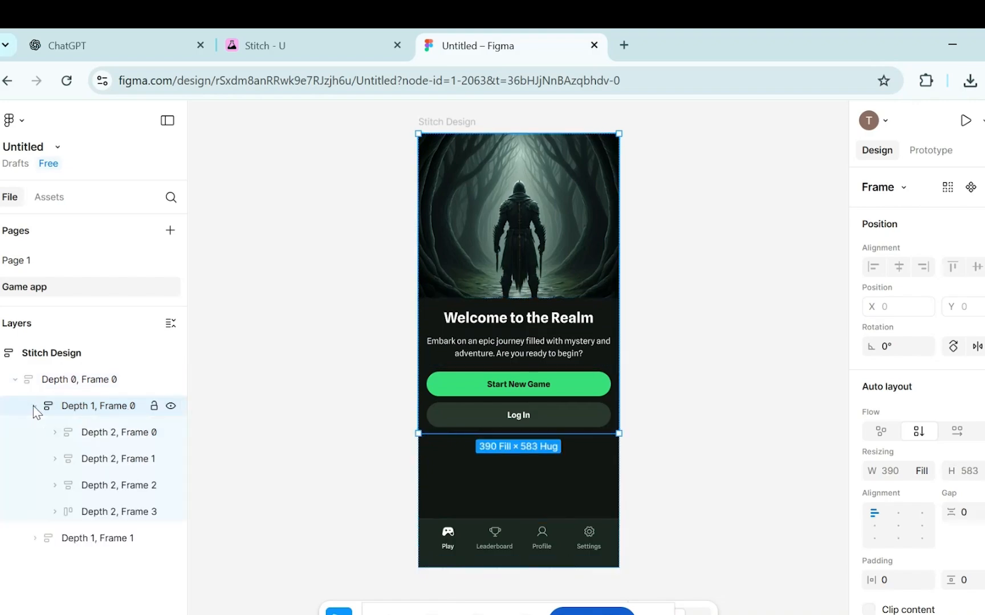
click(87, 436)
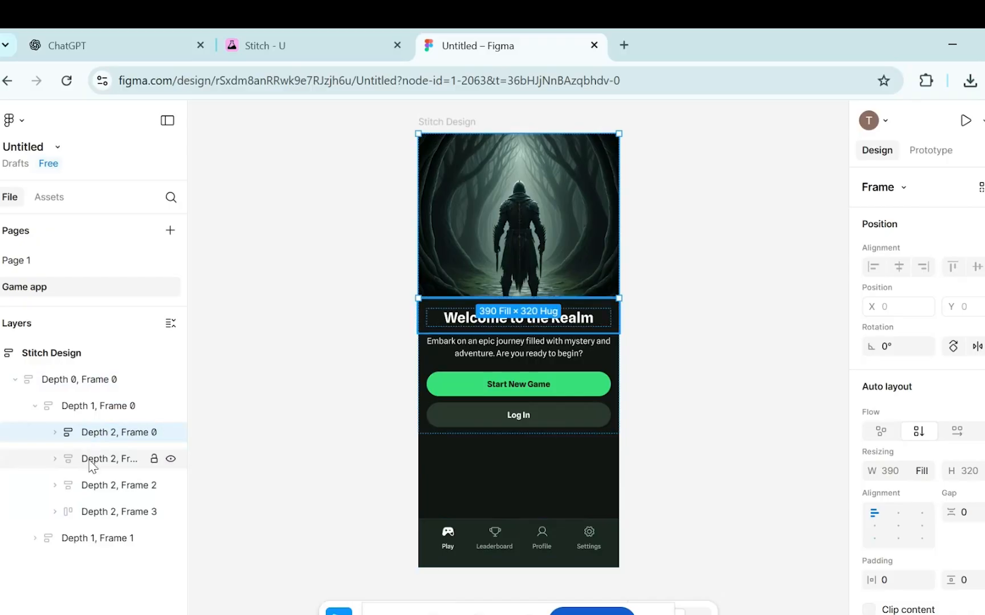
click(90, 460)
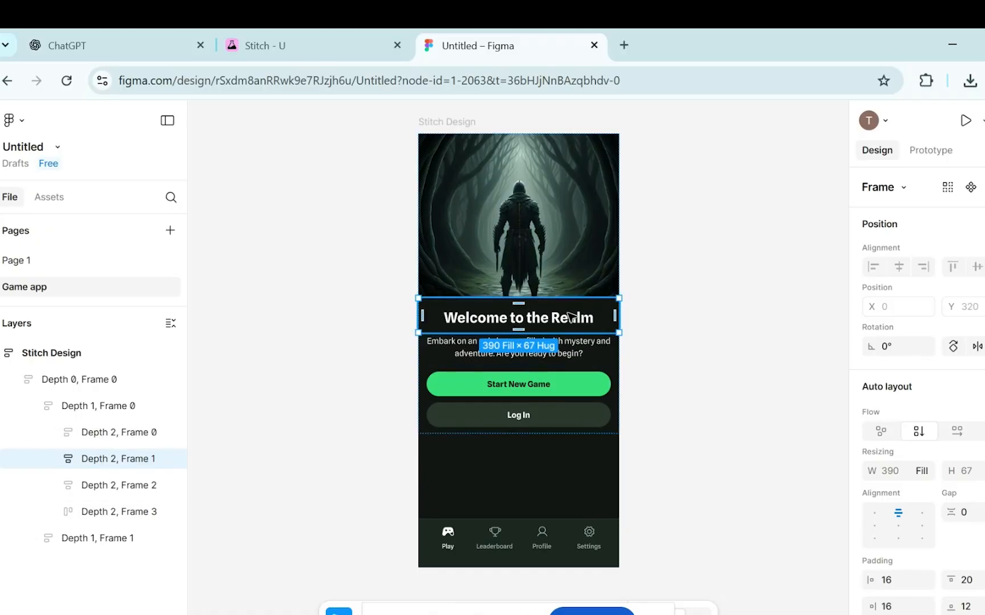
Delete the 'Welcome to the Realm' heading text and reselect the empty Depth 2, Frame 1.
double_click(585, 319)
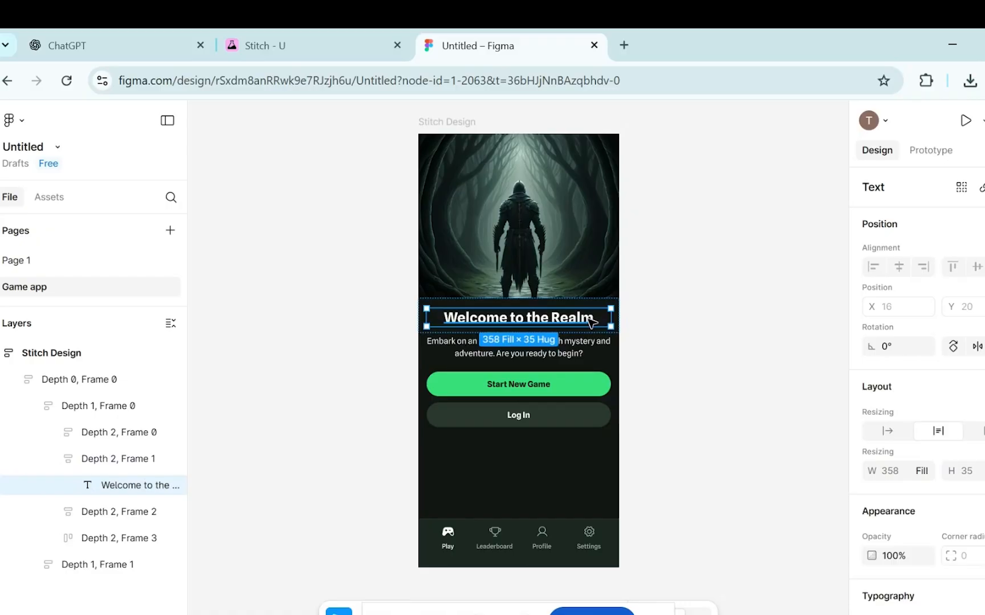
key(Delete)
key(t)
click(541, 325)
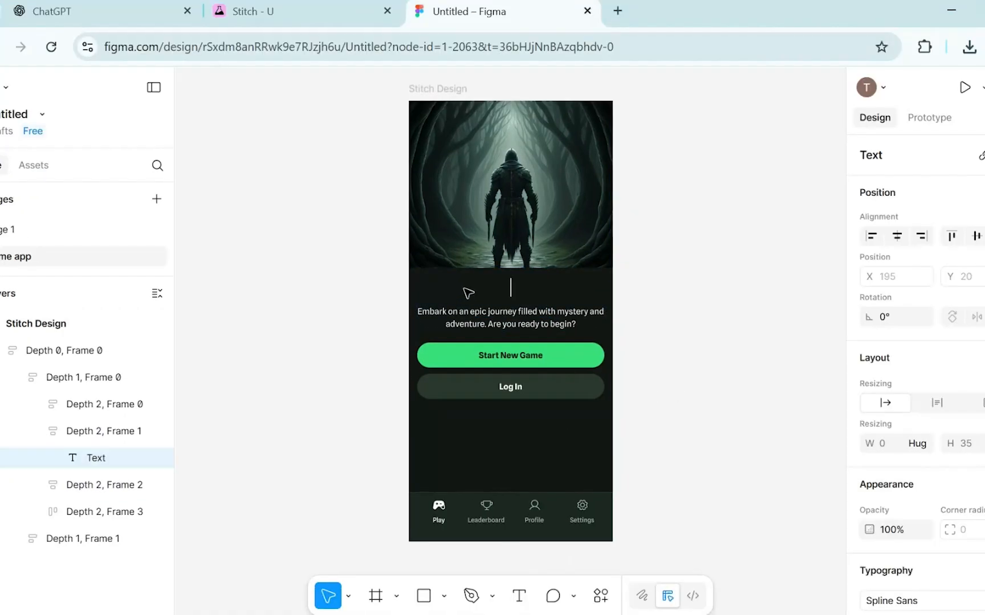
click(473, 283)
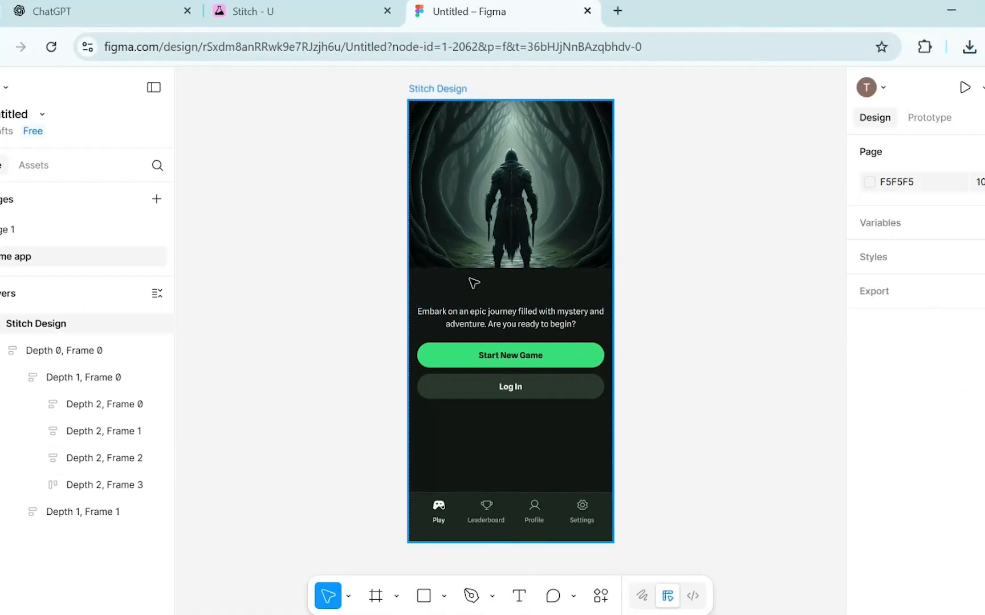
click(59, 437)
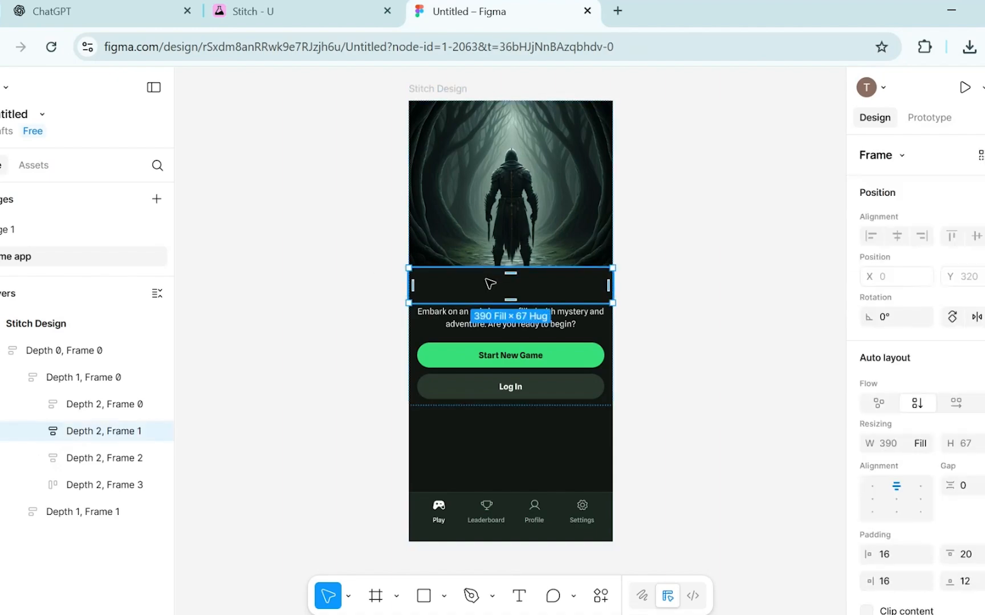
Add a new heading text reading 'Welcome to the Game !!' in the blank title area.
click(521, 598)
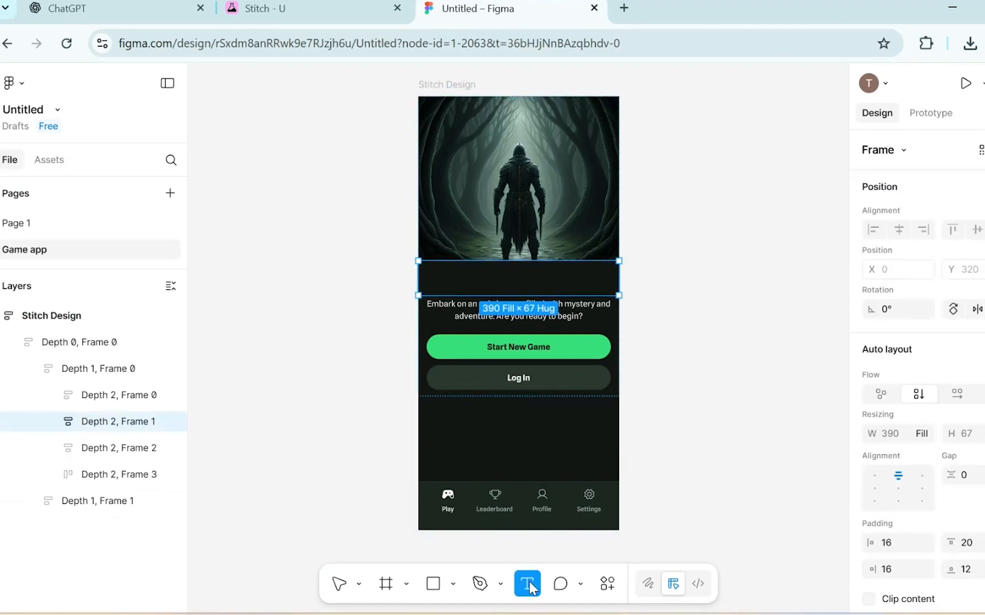
click(493, 279)
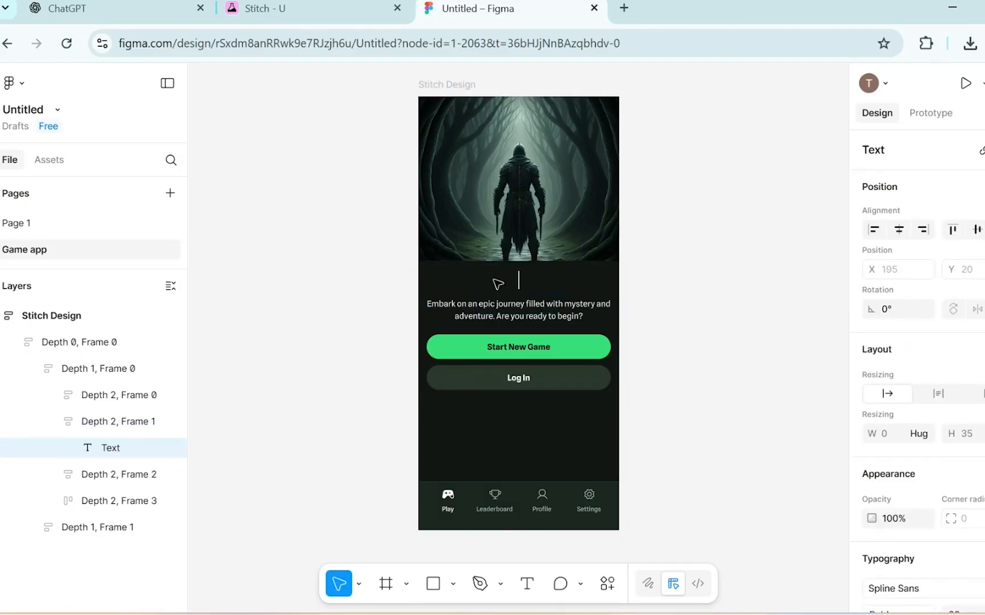
text(Wel)
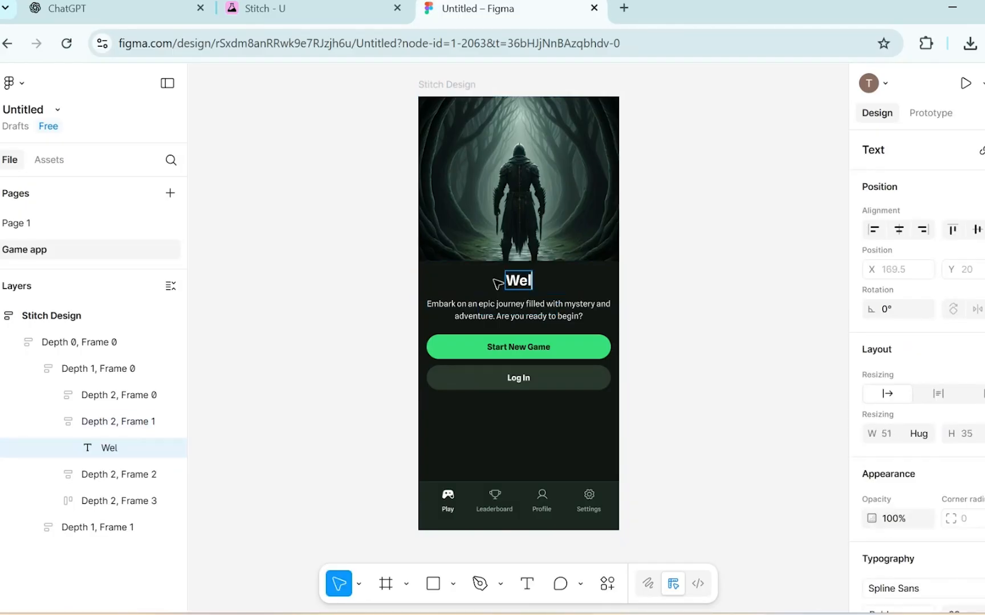
text(come to)
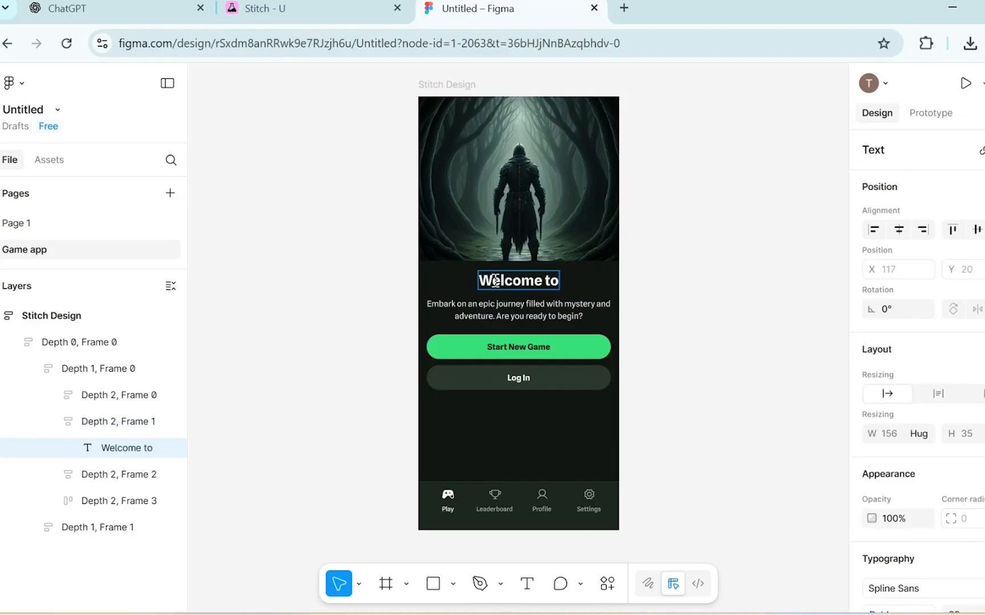
text( the Gam)
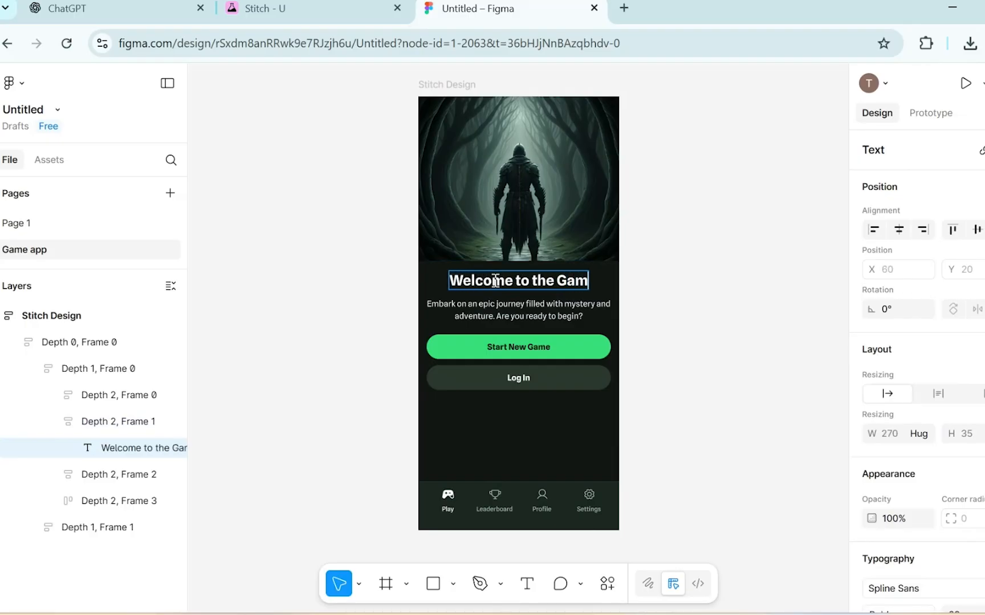
text(e)
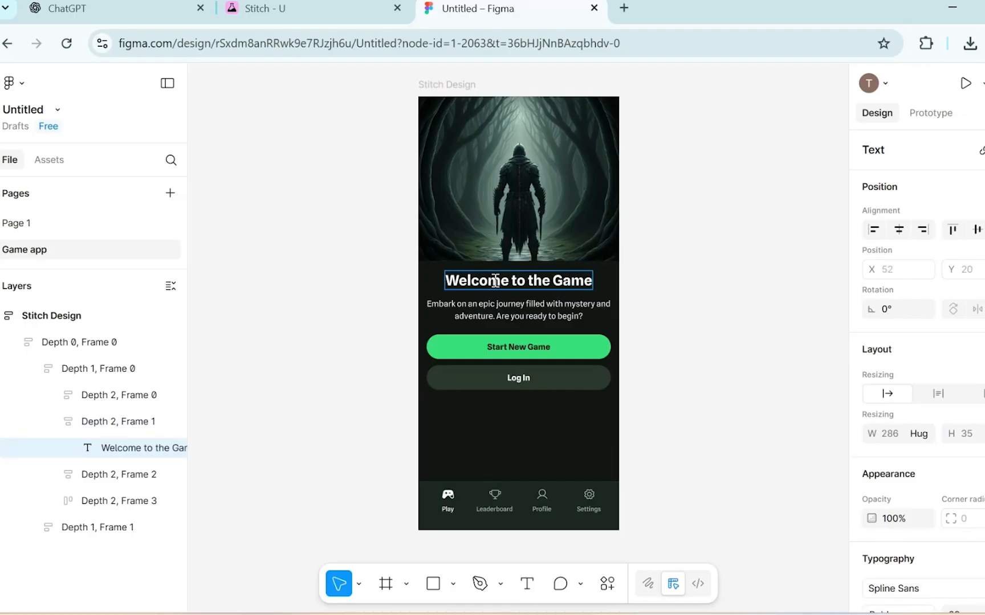
text( !!)
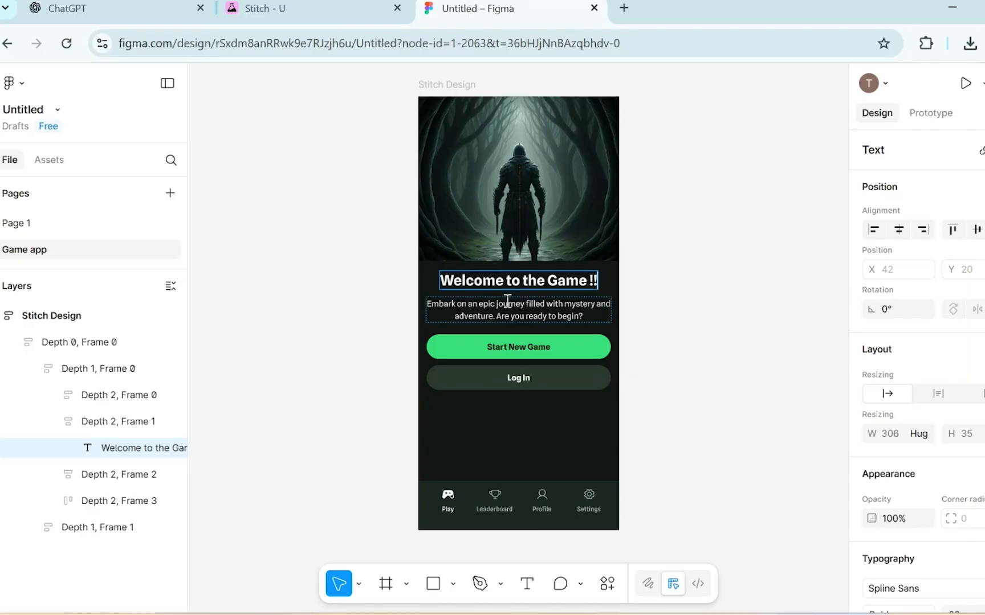
Replace the green button's 'Start New Game' label with 'Play the Game'.
click(509, 348)
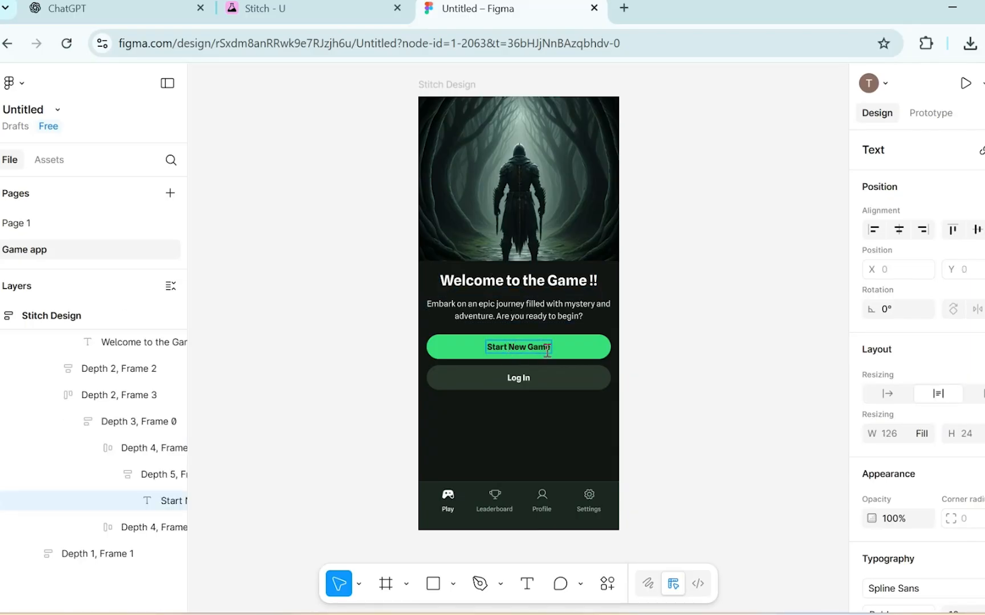
key(BackSpace)
key(BackSpace)
key(BackSpace)
key(BackSpace)
key(BackSpace)
key(BackSpace)
key(BackSpace)
key(BackSpace)
key(BackSpace)
key(BackSpace)
key(BackSpace)
key(BackSpace)
key(BackSpace)
key(BackSpace)
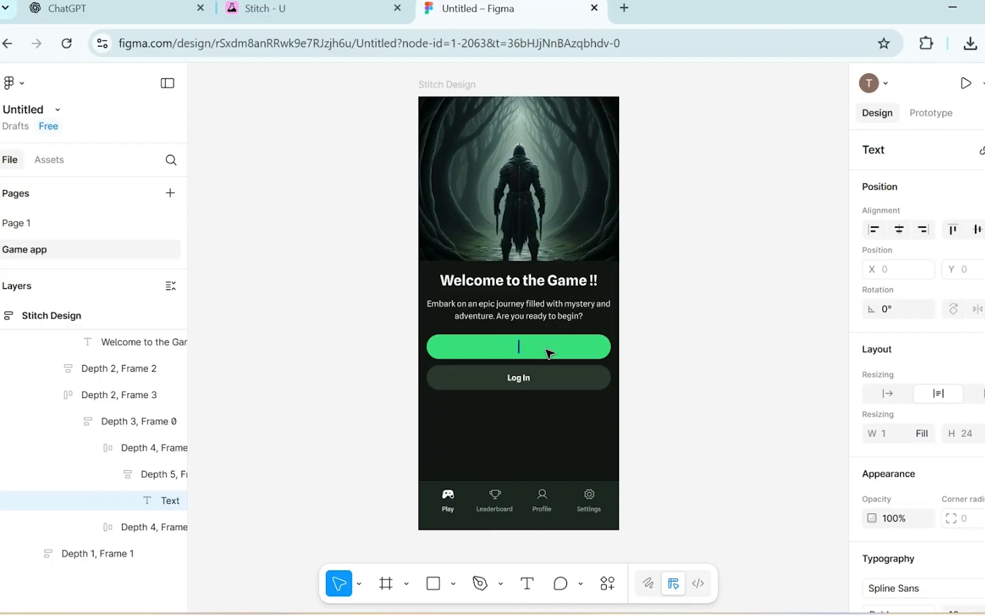
text(Play the Game)
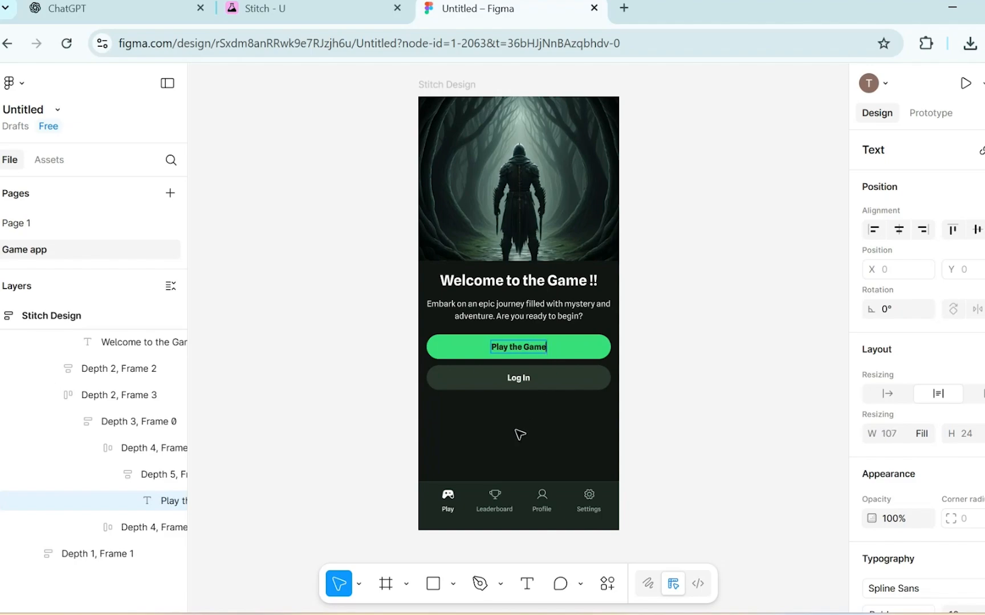
key(Escape)
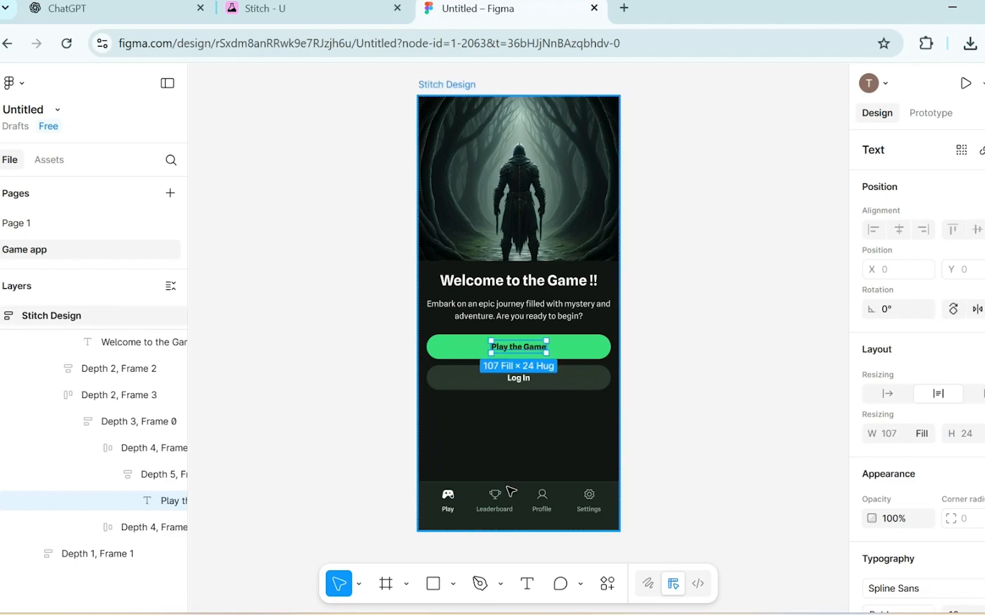
click(507, 499)
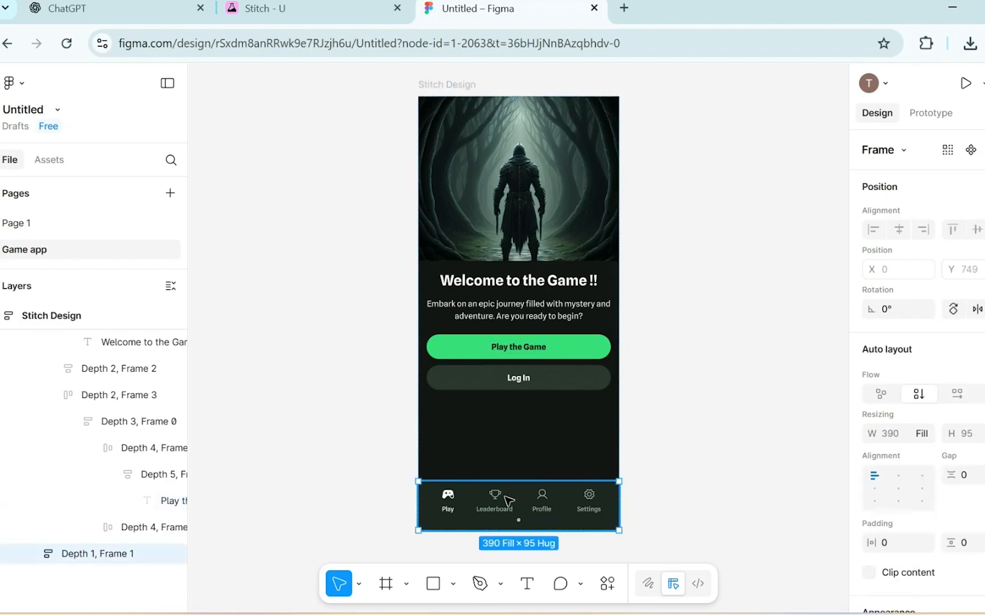
Shorten the forest hero image frame to about 310 px tall, lifting the heading and buttons.
double_click(526, 196)
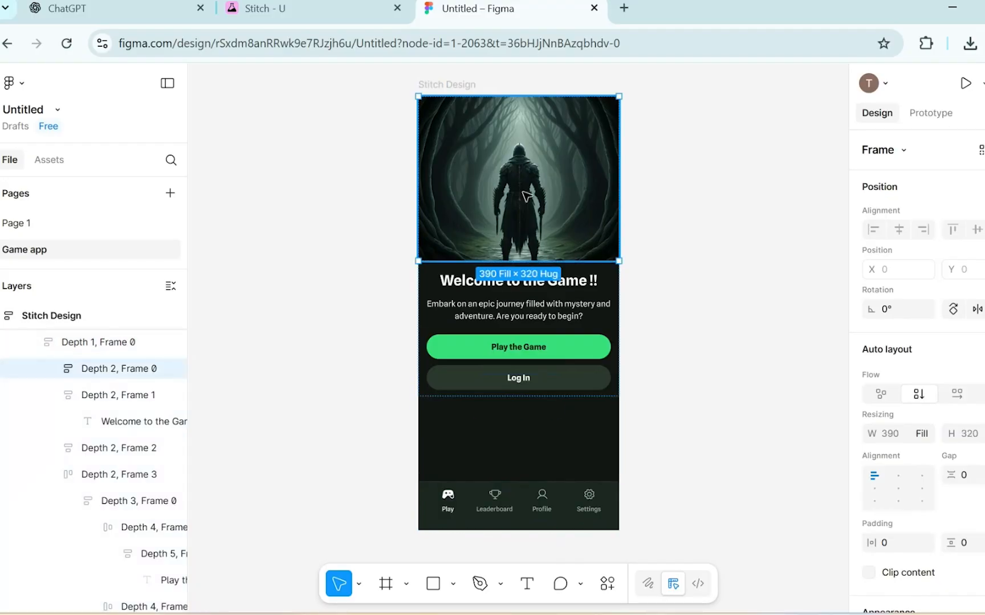
mouse_move(418, 261)
mouse_down()
mouse_move(434, 247)
mouse_move(415, 257)
mouse_up()
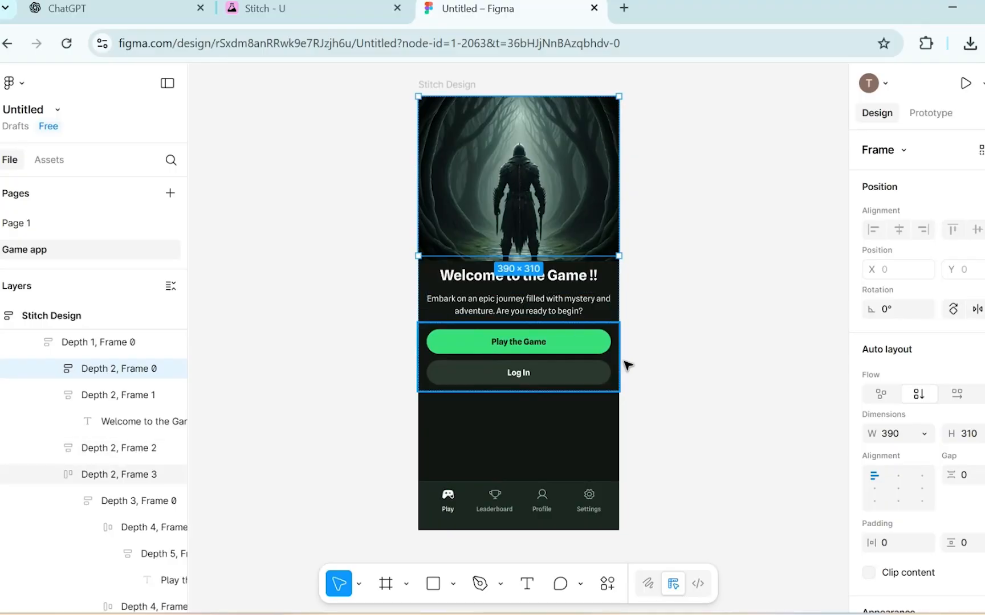
click(712, 374)
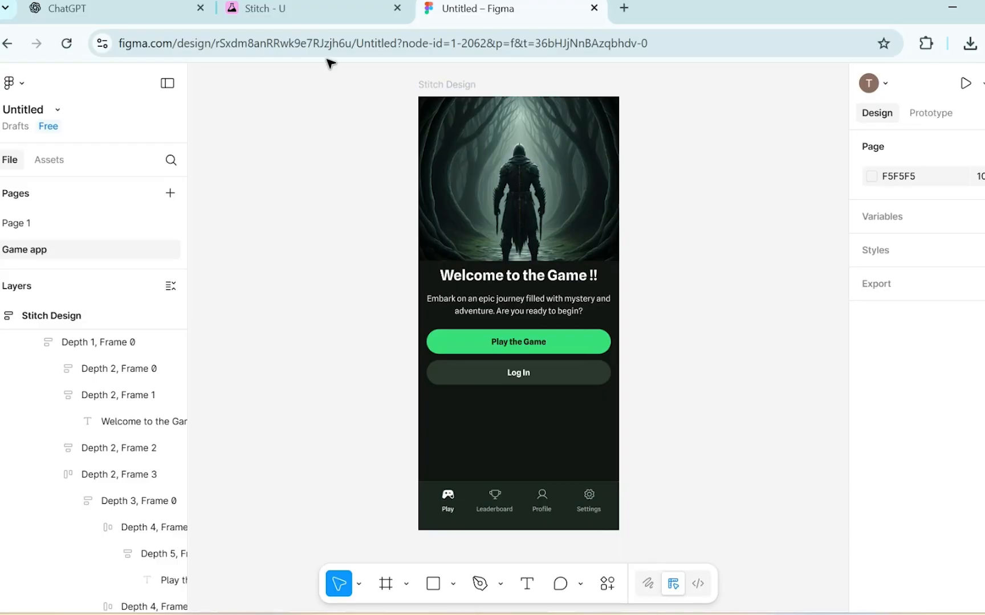
Back in Stitch, generate a new Web design from the restaurant menu-editing prompt suggestion.
click(300, 18)
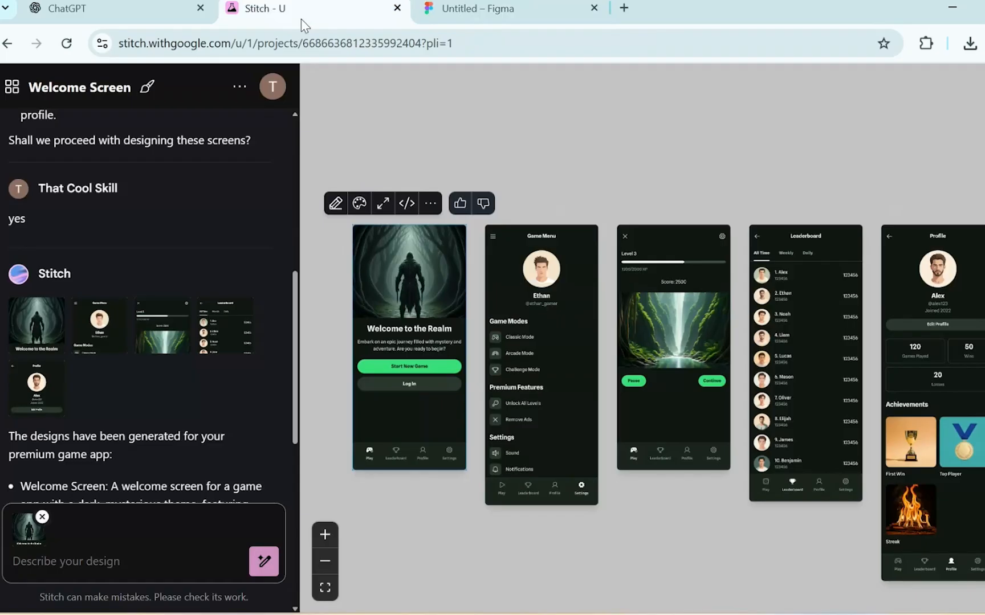
click(7, 44)
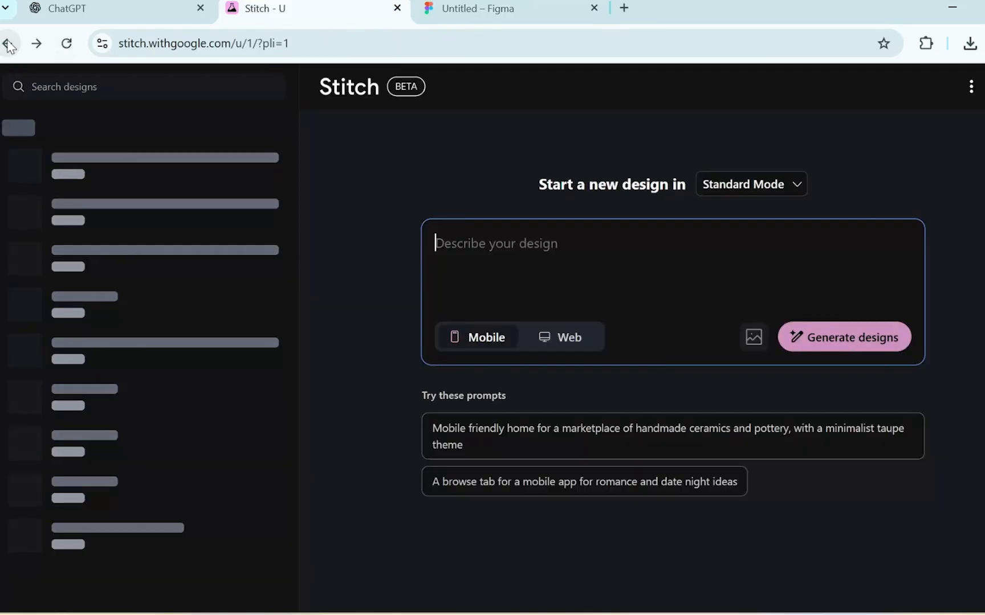
click(572, 341)
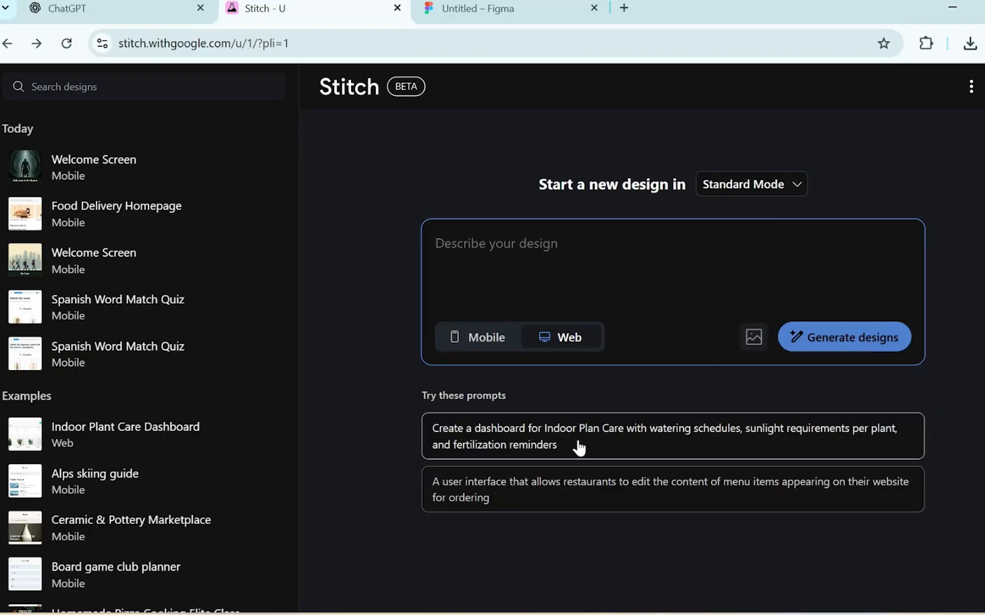
click(593, 502)
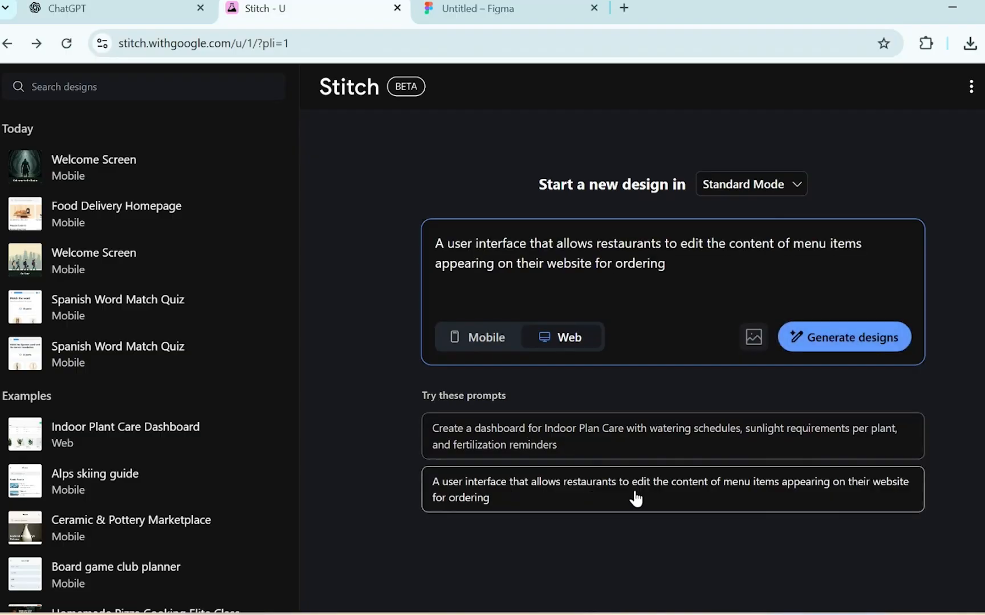
click(826, 342)
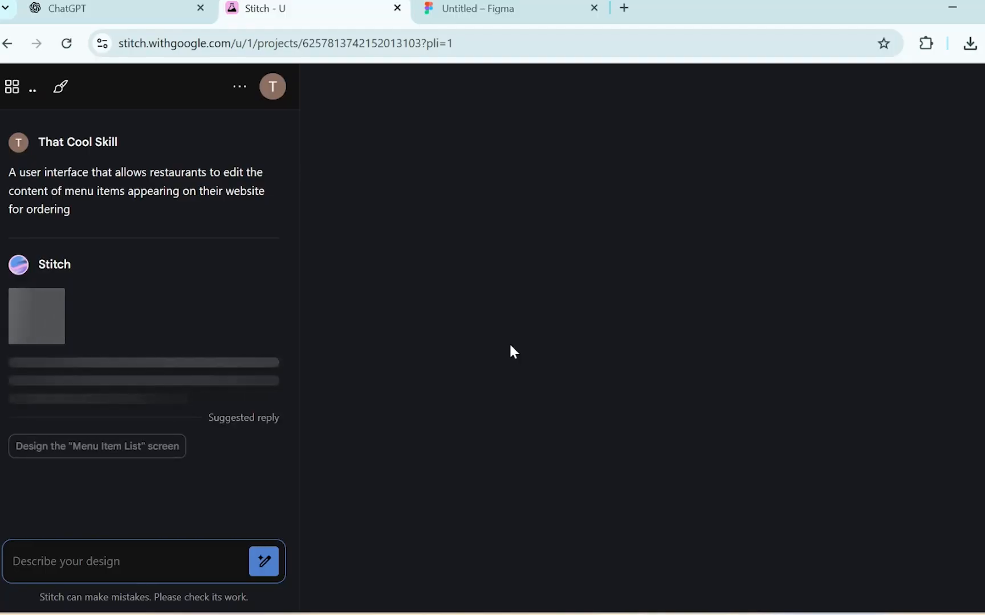
Reply 'yes' to approve the proposed Menu Items, Edit and Add Menu Item screens.
click(121, 561)
text(yes)
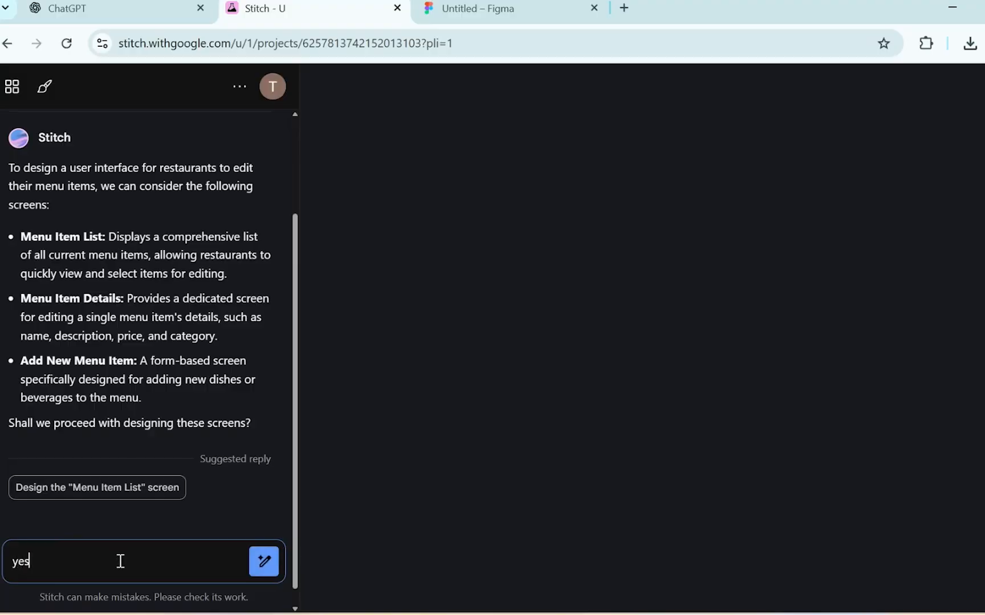
key(Return)
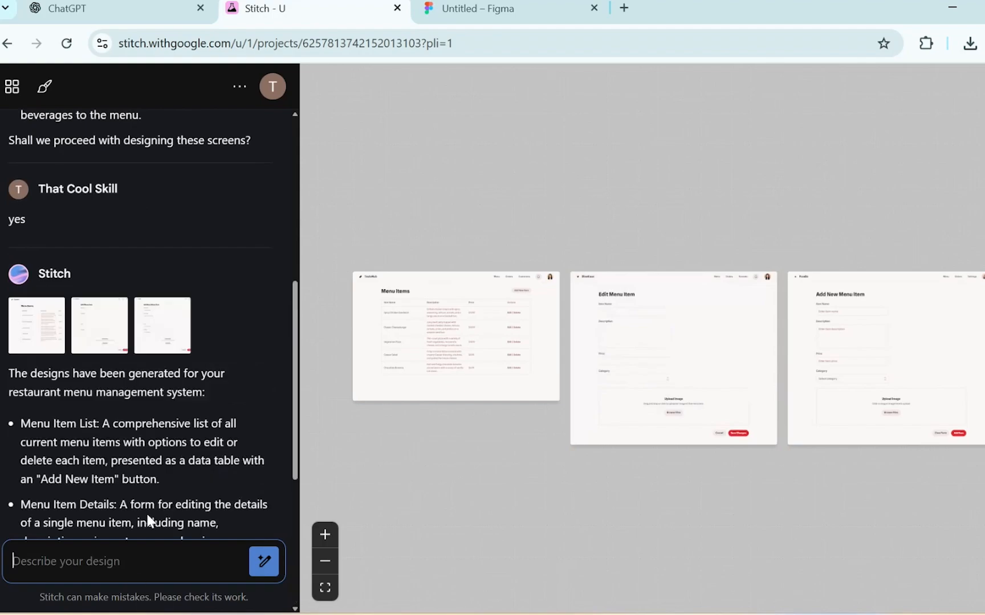
Attach the generated Menu Items screen to the chat.
click(476, 255)
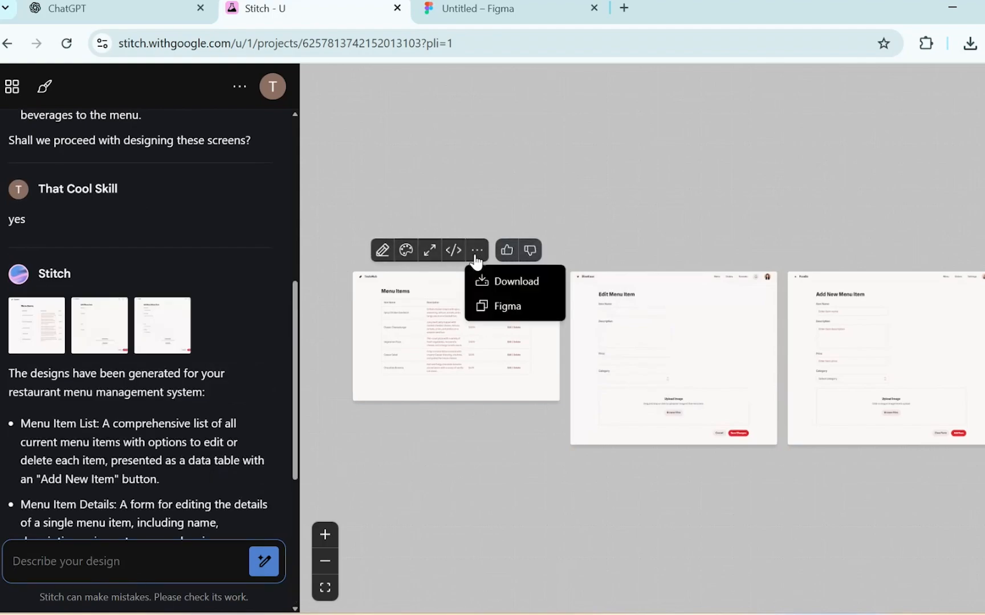
click(476, 253)
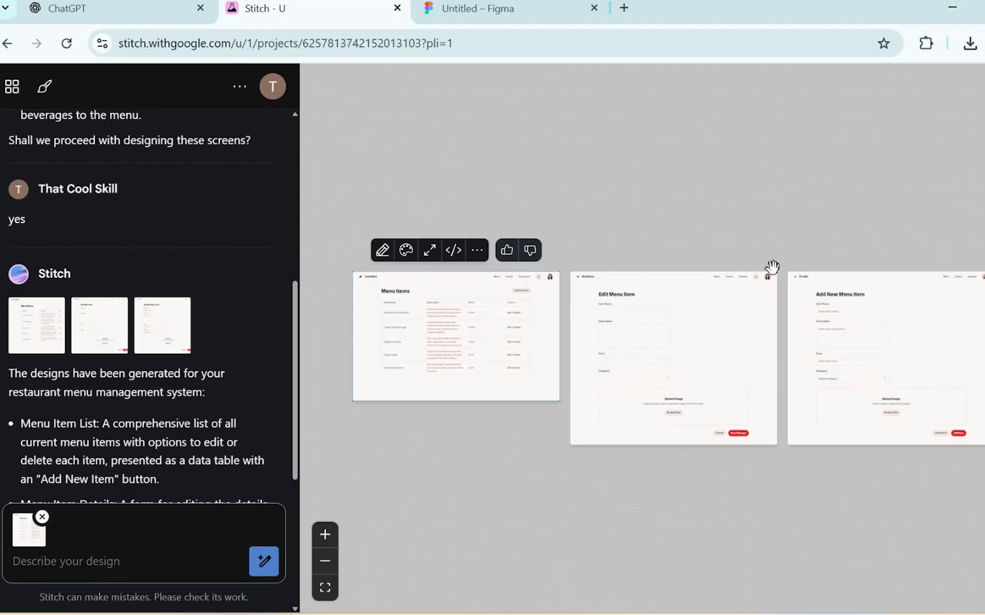
scroll(257, 369, down, 3)
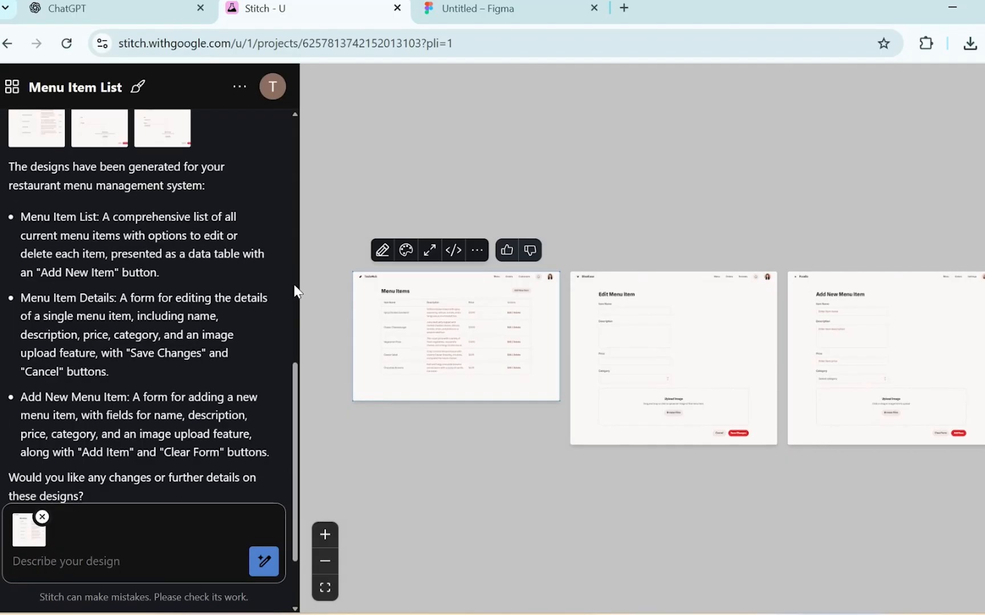
scroll(295, 274, up, 5)
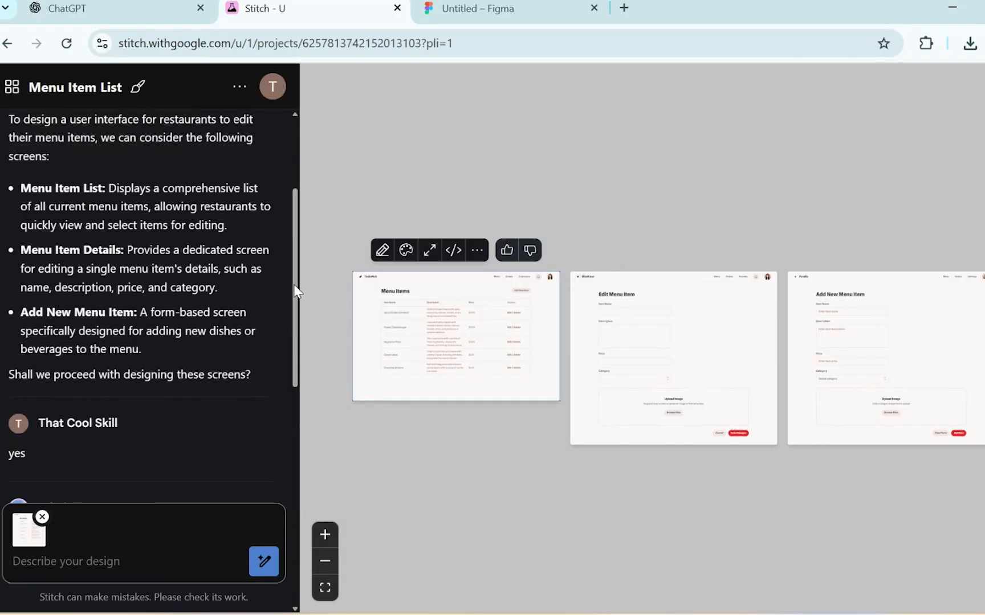
scroll(297, 222, up, 2)
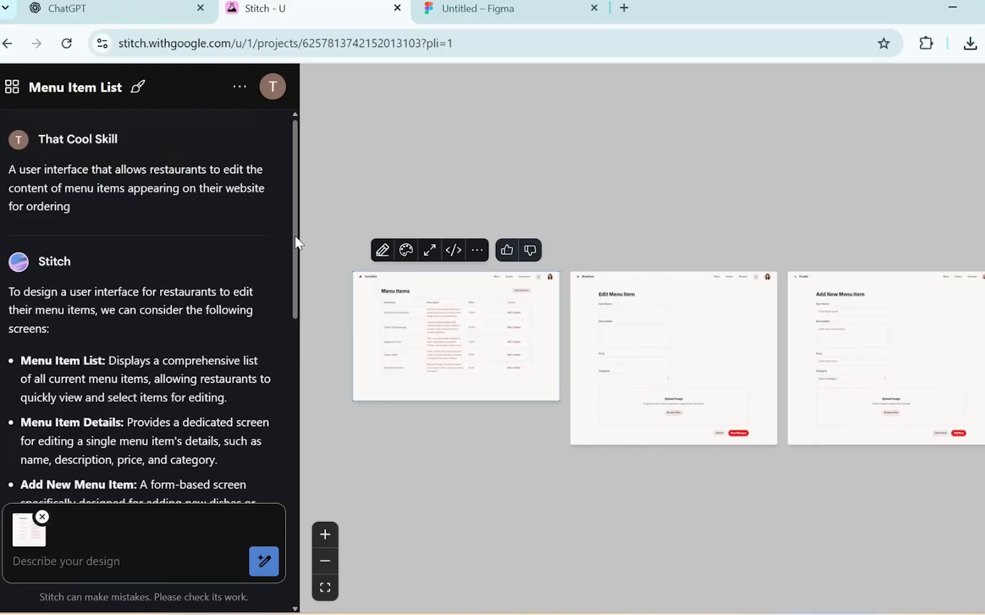